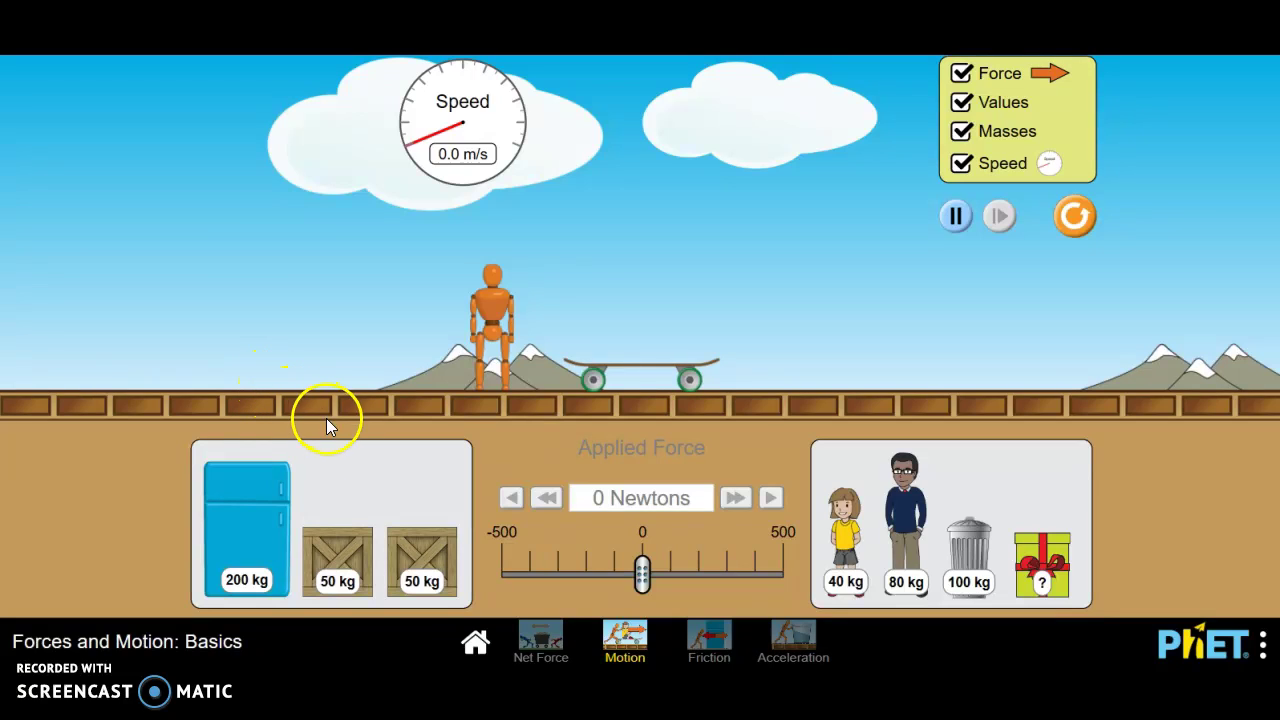
- Place a 50 kg crate on the skateboard and push it with an applied force of 50 Newtons
drag(348, 577, 640, 322)
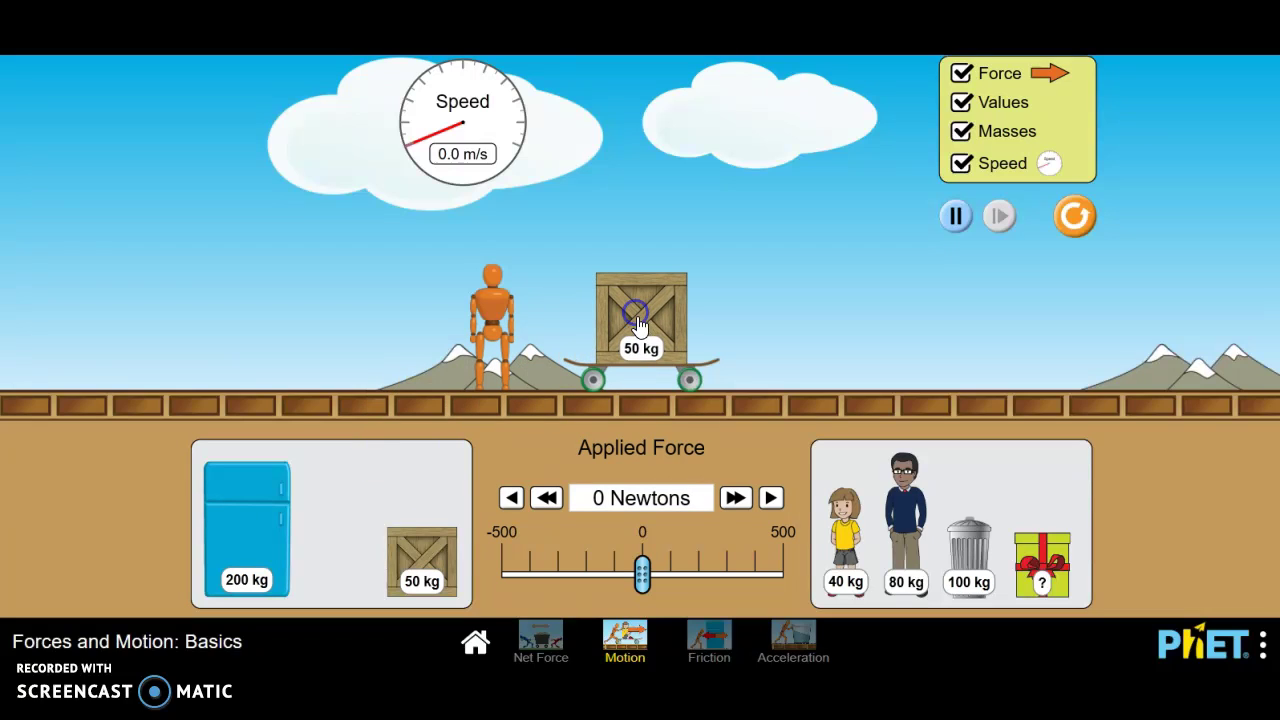
click(736, 499)
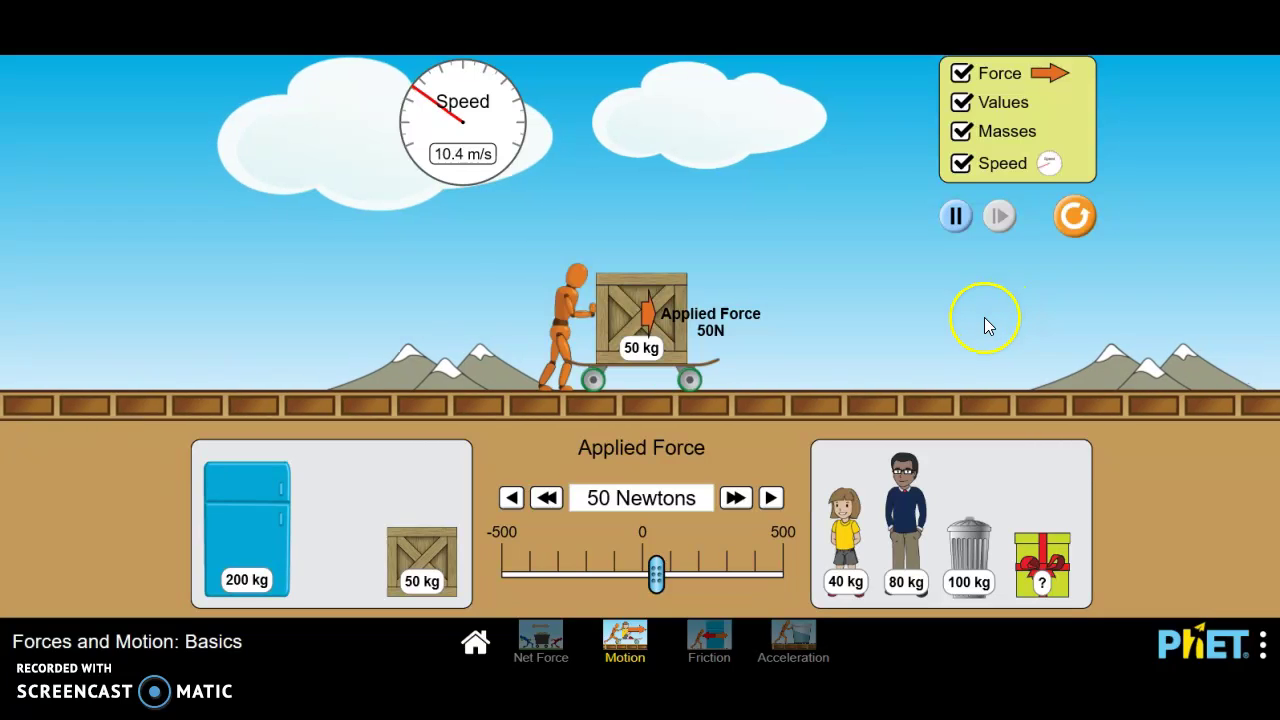
- Remove the force from the moving crate, slow it with -50 Newtons, and pause the simulation near standstill
click(550, 505)
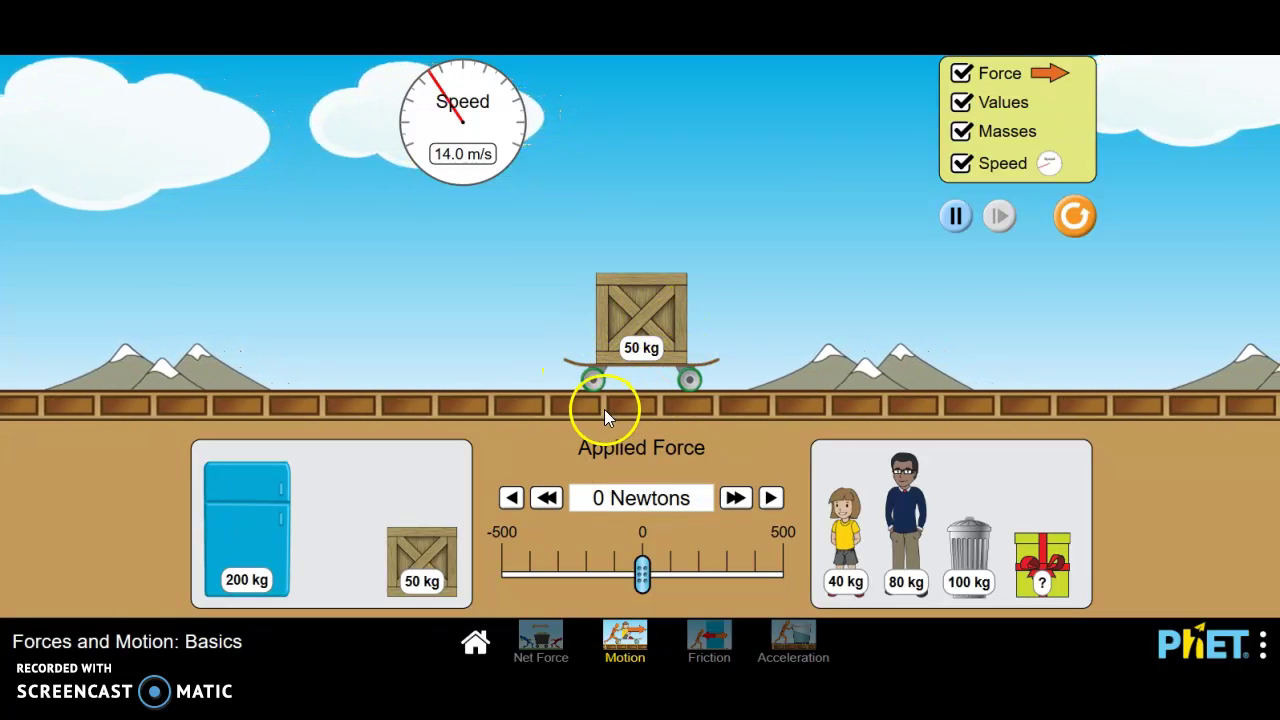
click(547, 498)
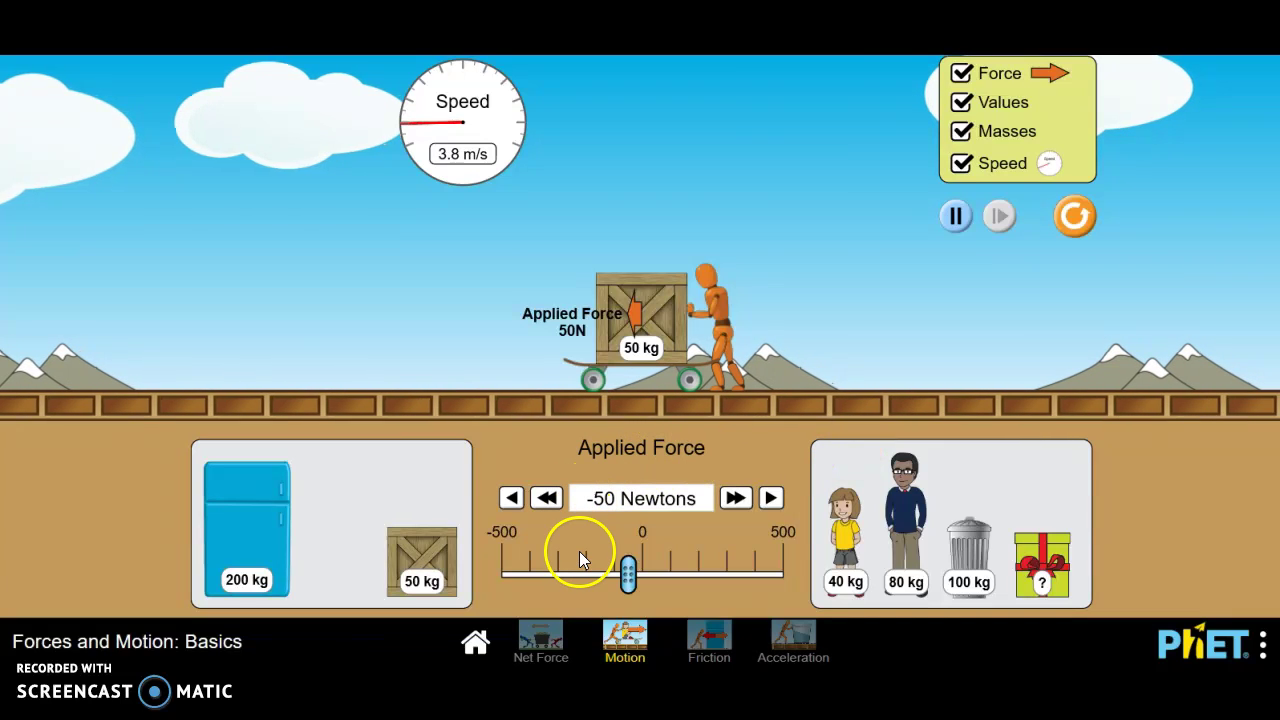
click(956, 218)
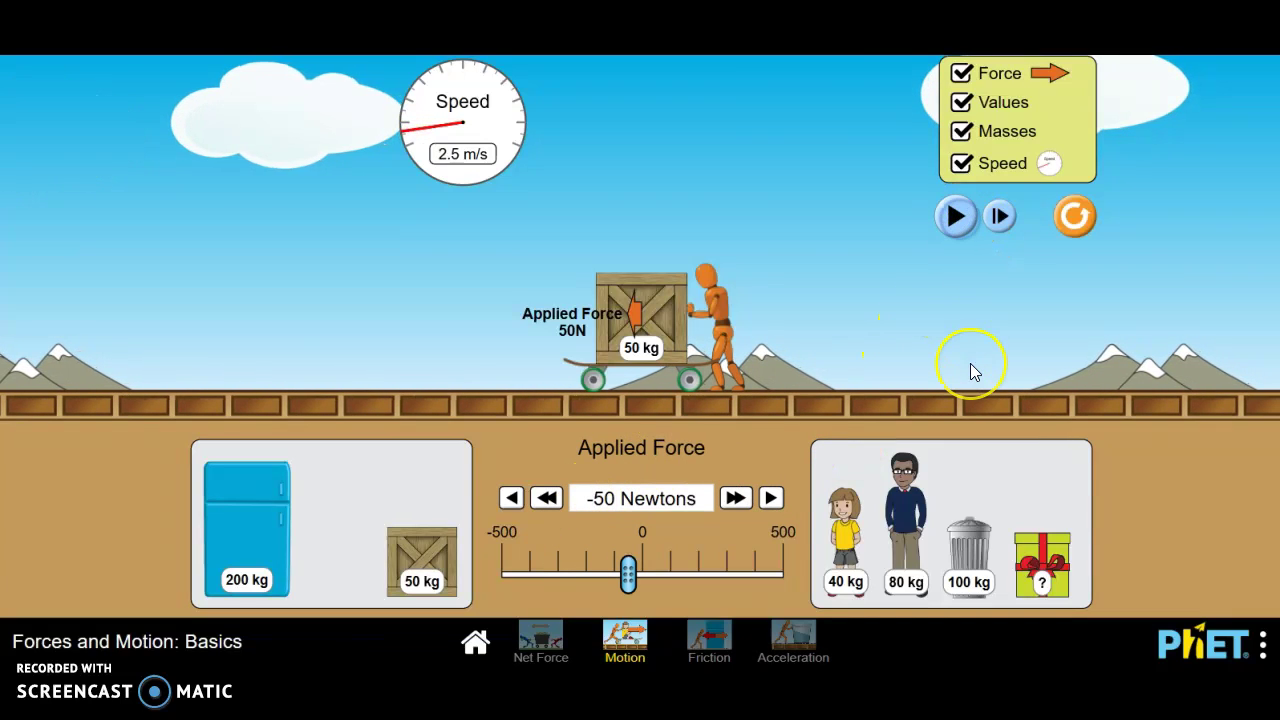
- Reset the simulation to an empty skateboard with the Values, Masses and Speed displays enabled
click(1077, 222)
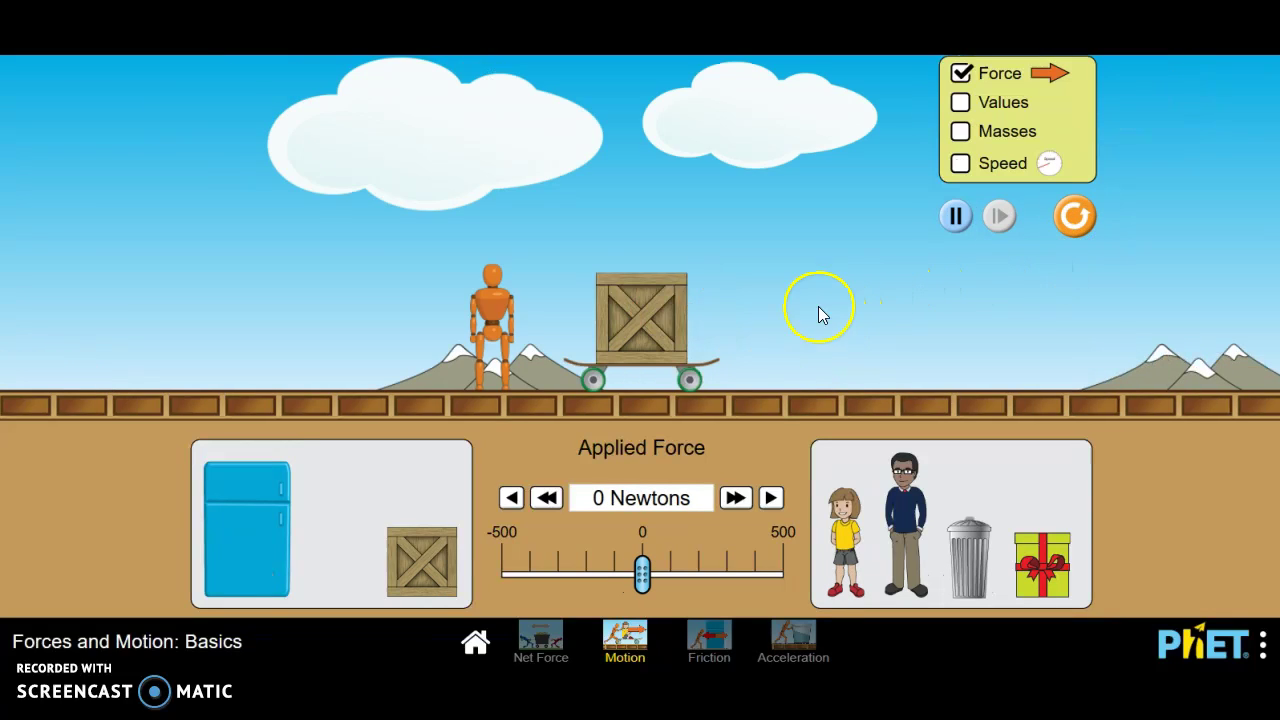
drag(673, 345, 400, 571)
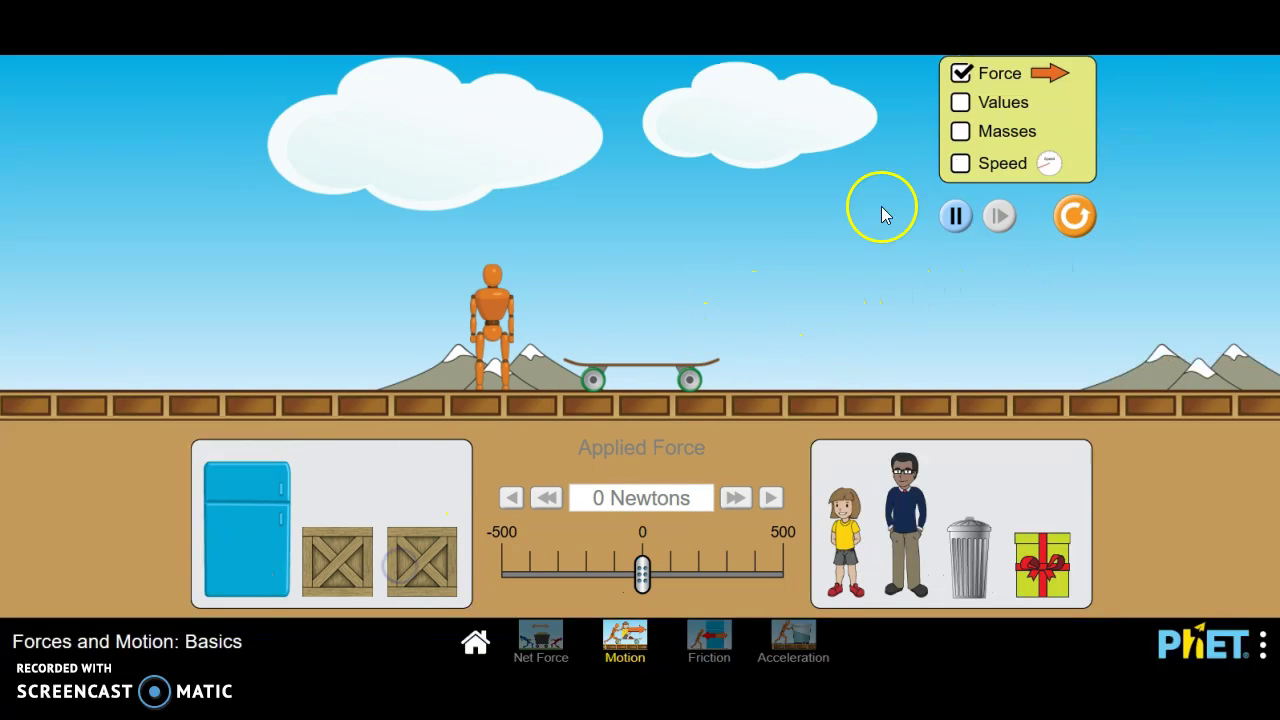
click(960, 163)
click(960, 131)
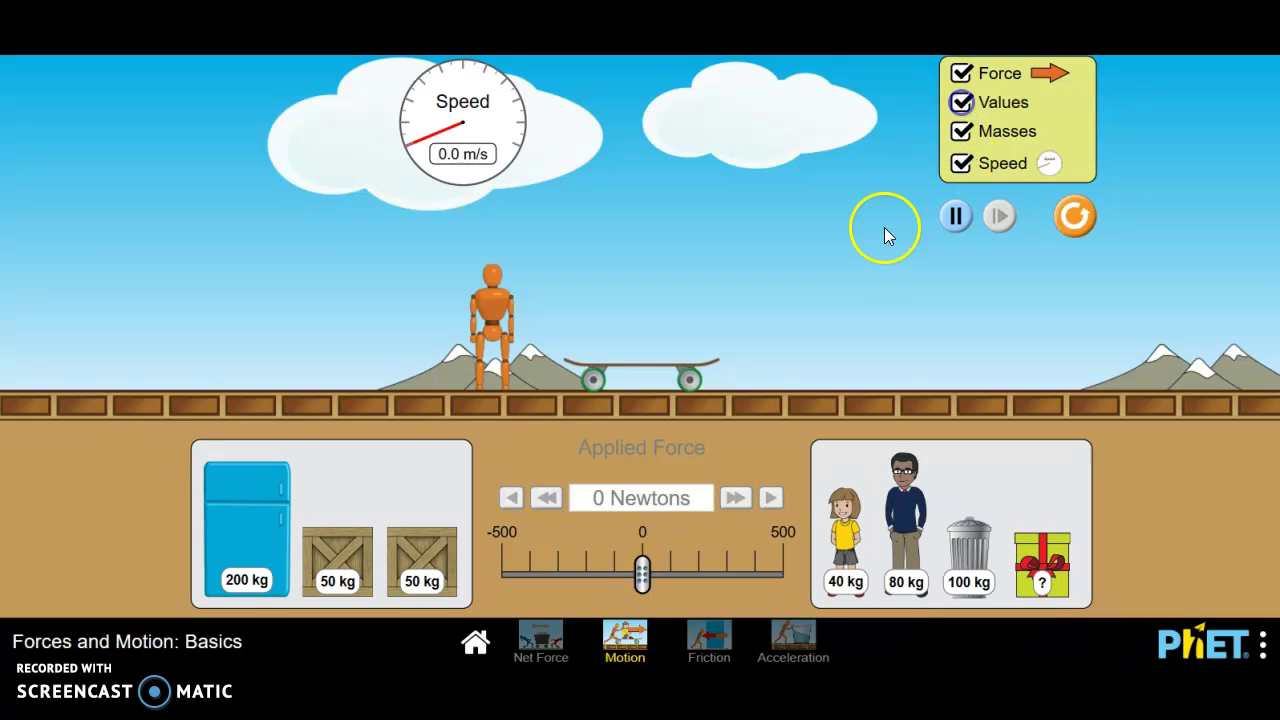
- Place the 200 kg refrigerator on the skateboard and push it with an applied force of 50 Newtons
drag(280, 500, 637, 277)
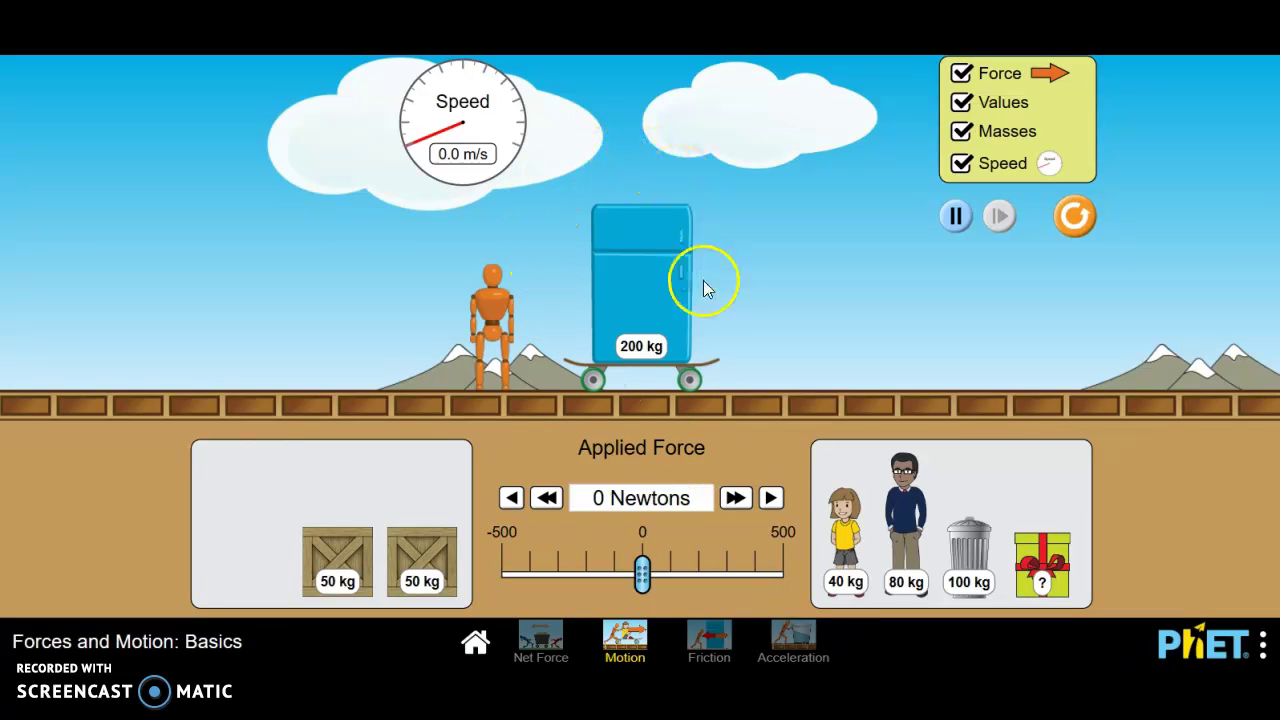
click(735, 498)
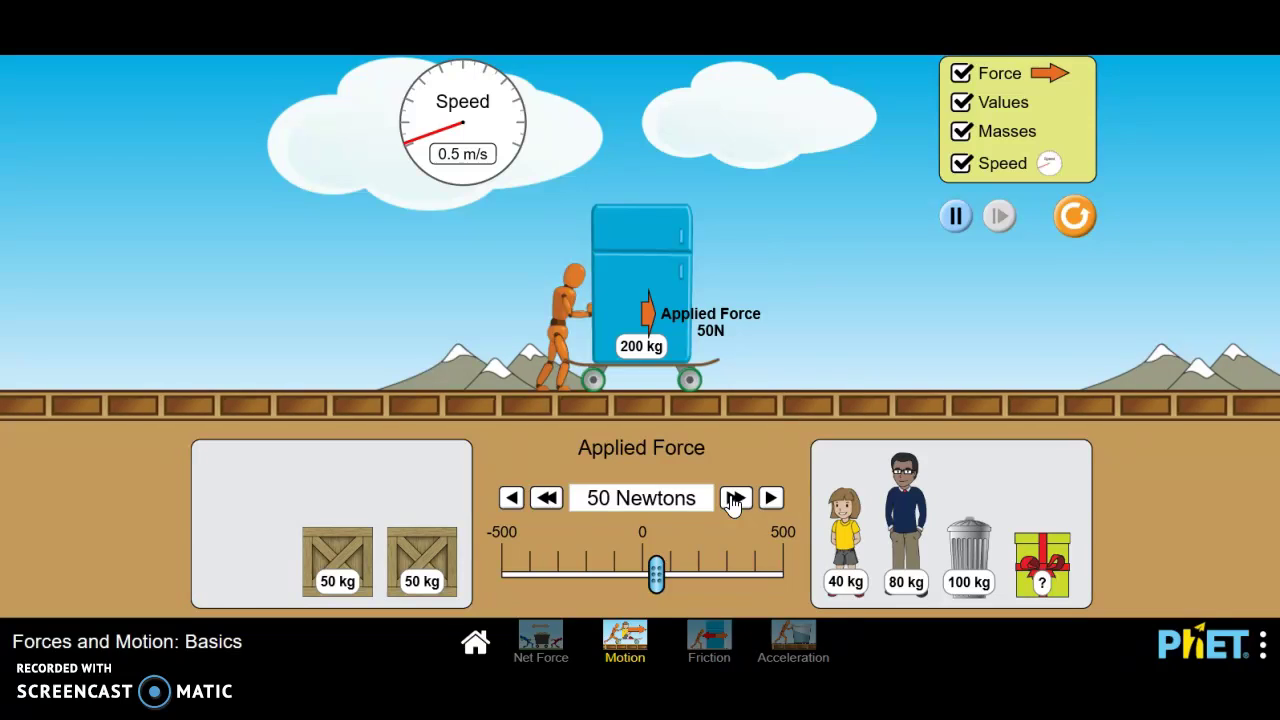
click(770, 350)
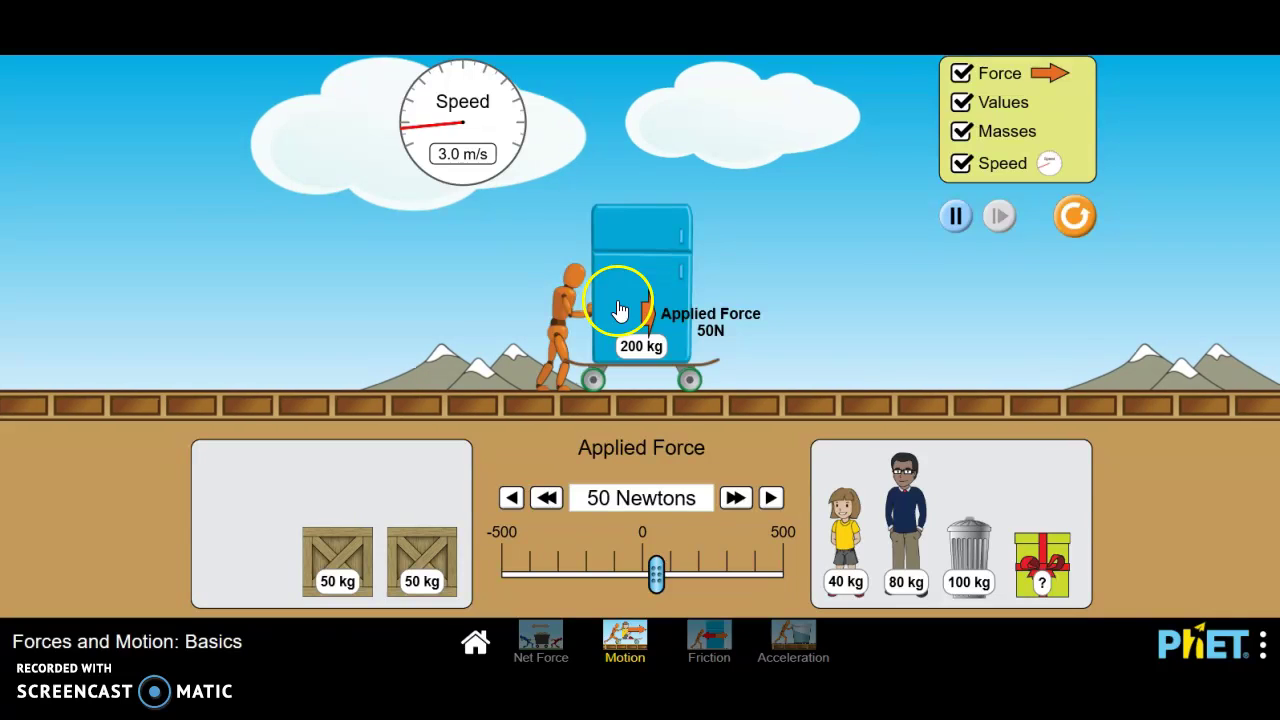
- Replace the refrigerator with a 50 kg crate and push it with an applied force of 50 Newtons
drag(640, 229, 323, 443)
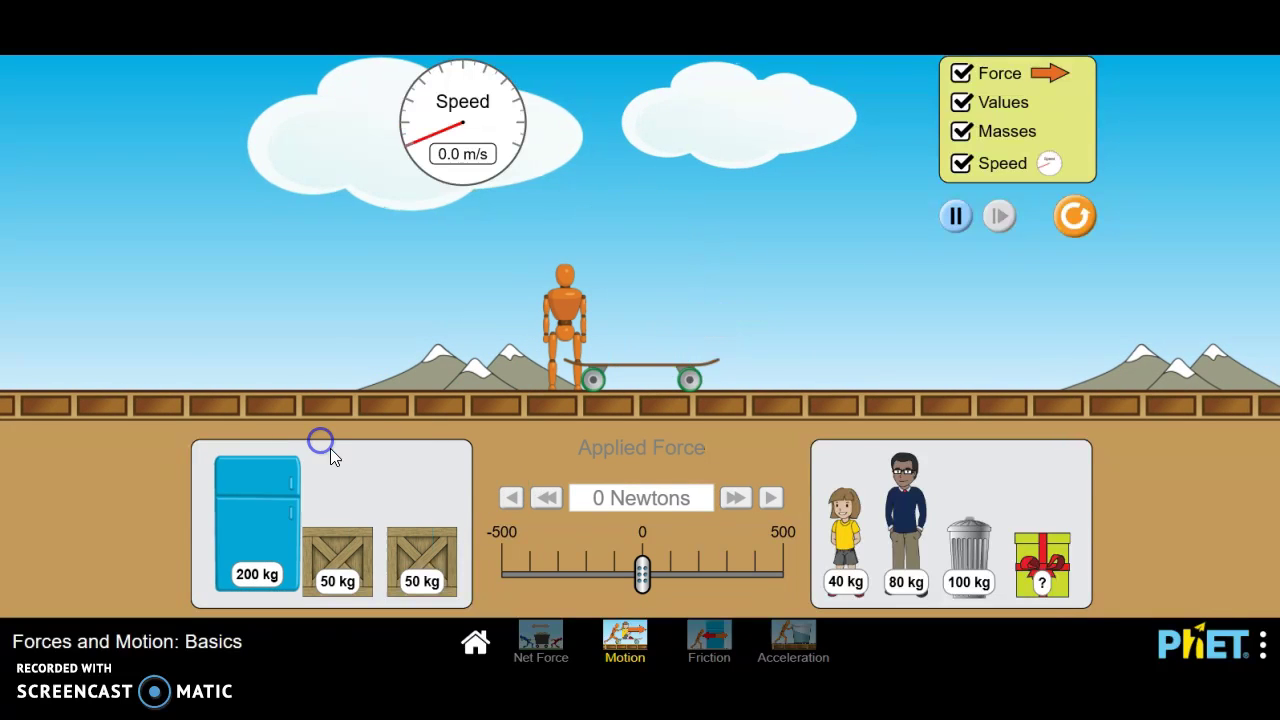
drag(340, 550, 654, 307)
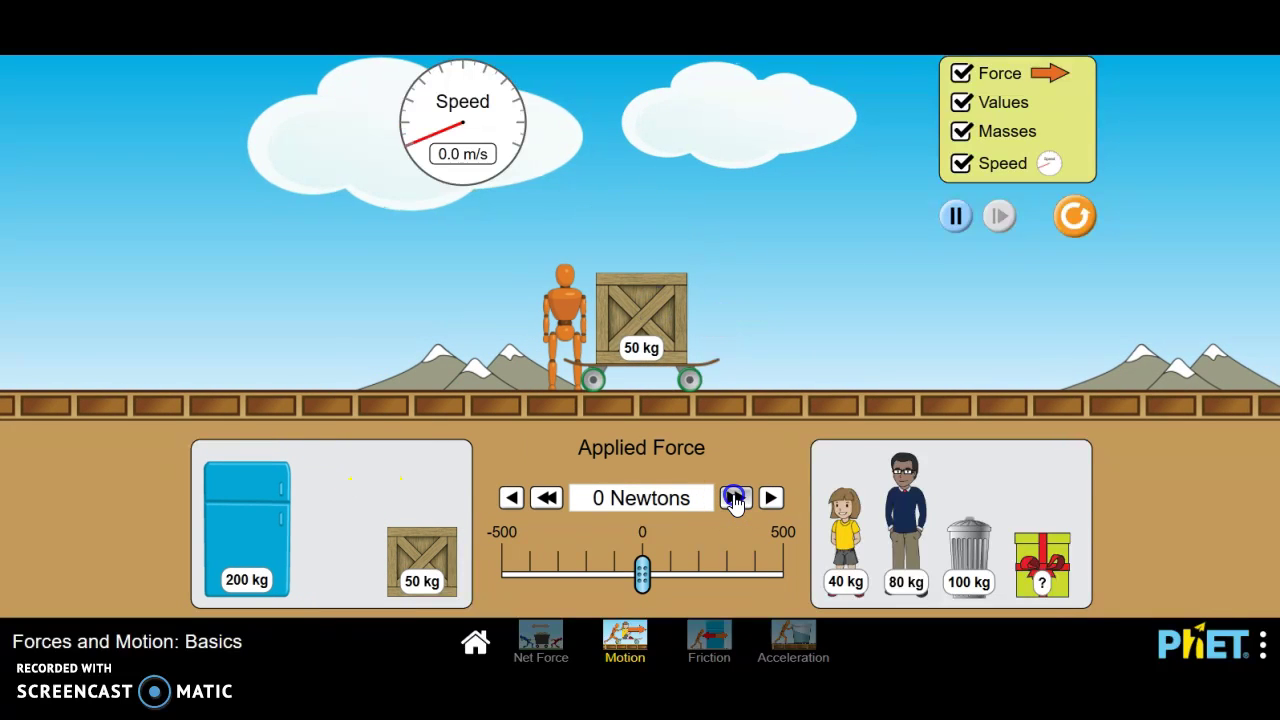
click(734, 498)
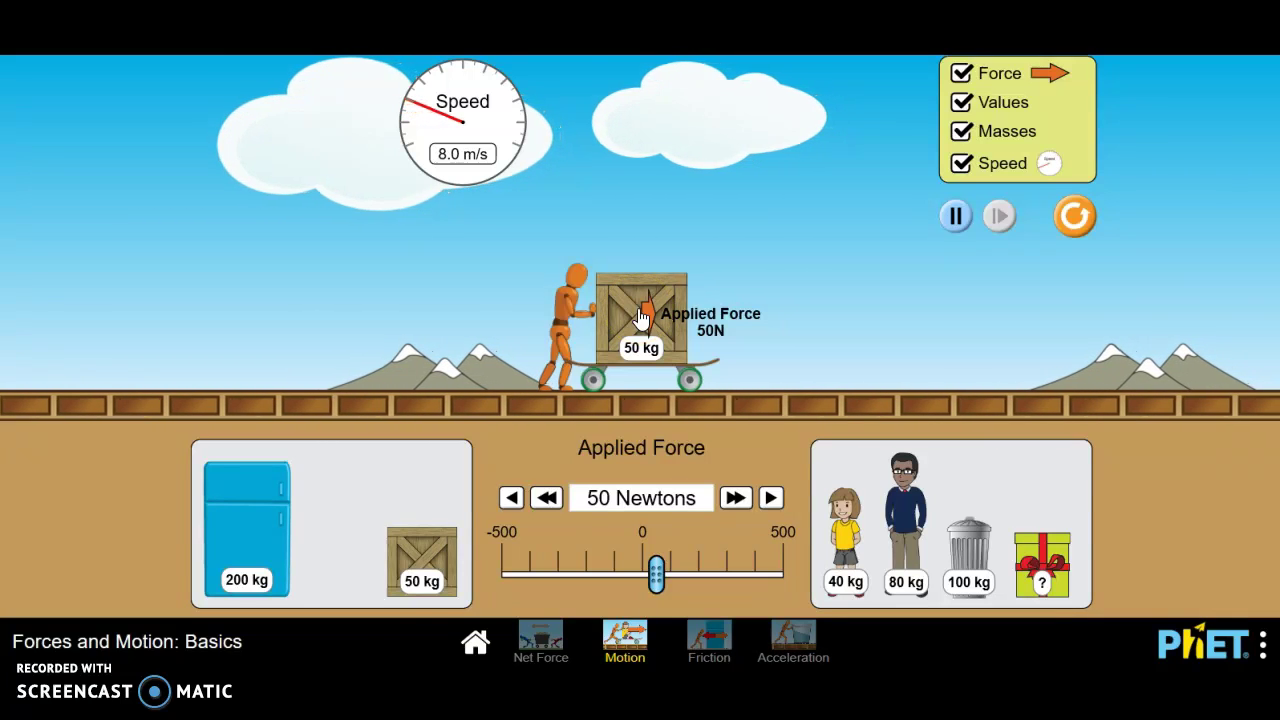
- Replace the crate with the 200 kg refrigerator carrying the 80 kg man, and push them with 50 Newtons
drag(642, 318, 358, 548)
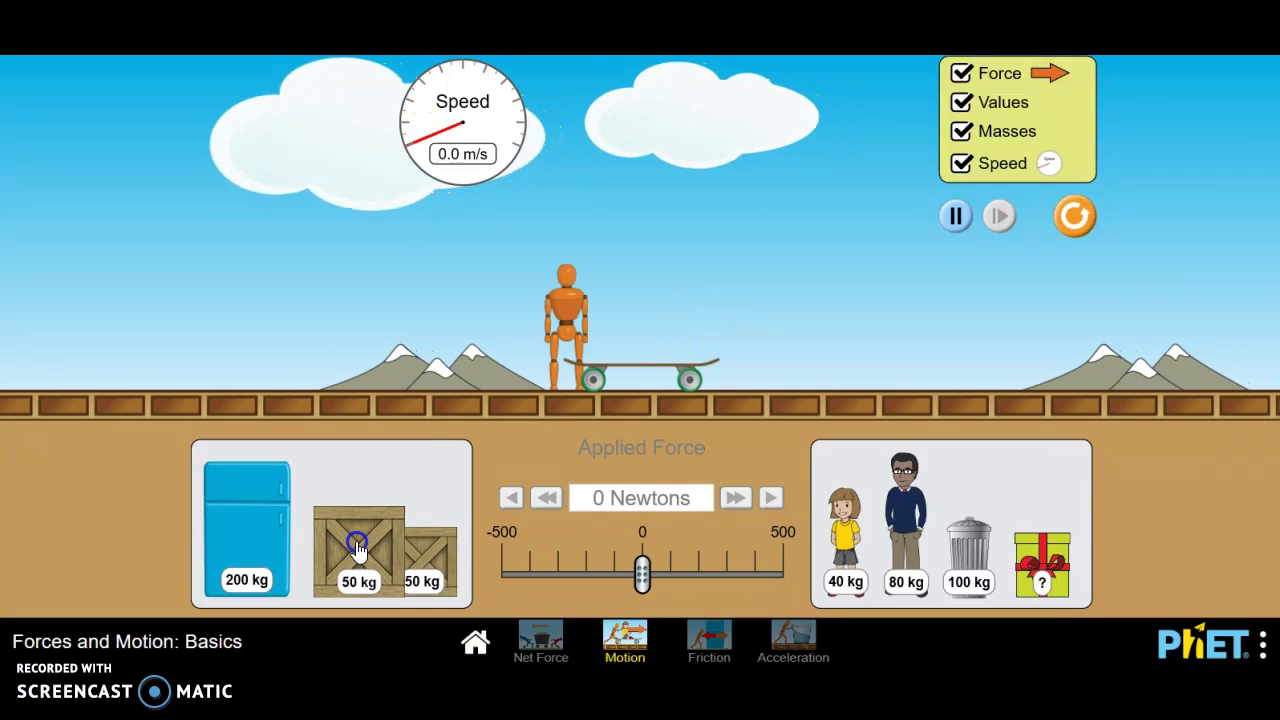
drag(243, 540, 653, 287)
drag(900, 497, 652, 116)
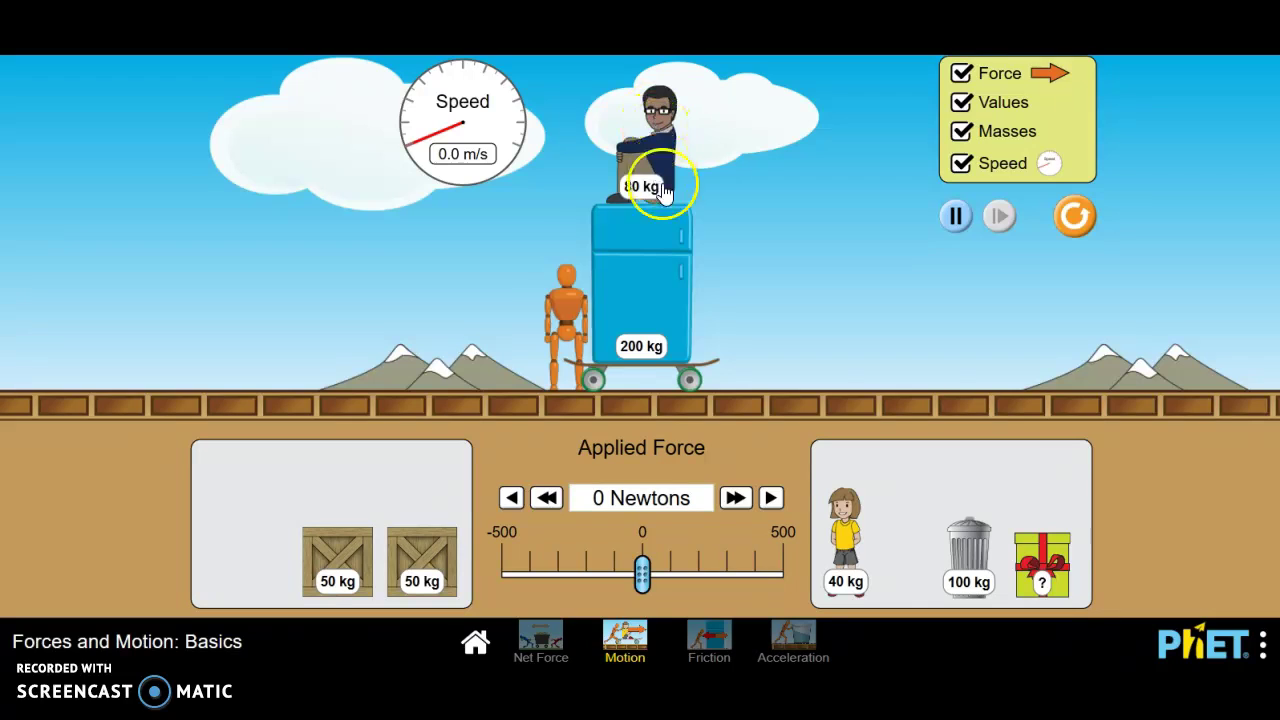
click(735, 498)
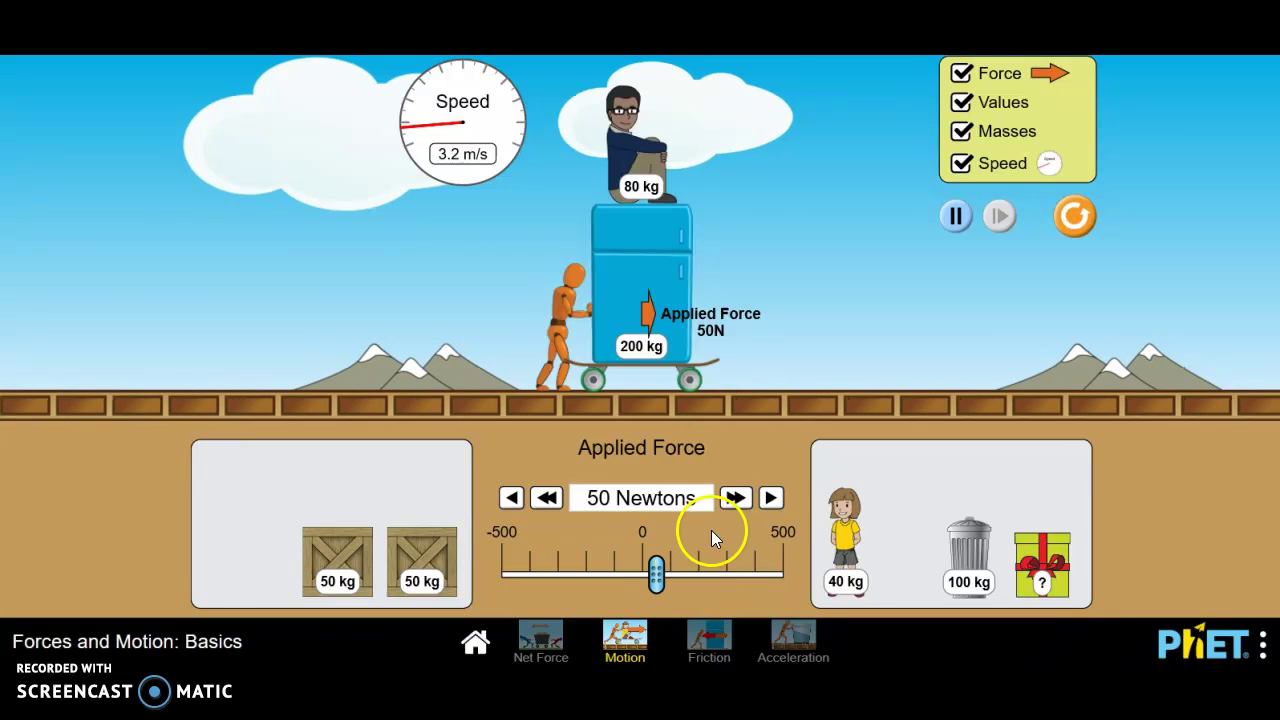
- Raise the applied force on the refrigerator and man to 200 Newtons
click(737, 498)
click(737, 498)
click(737, 498)
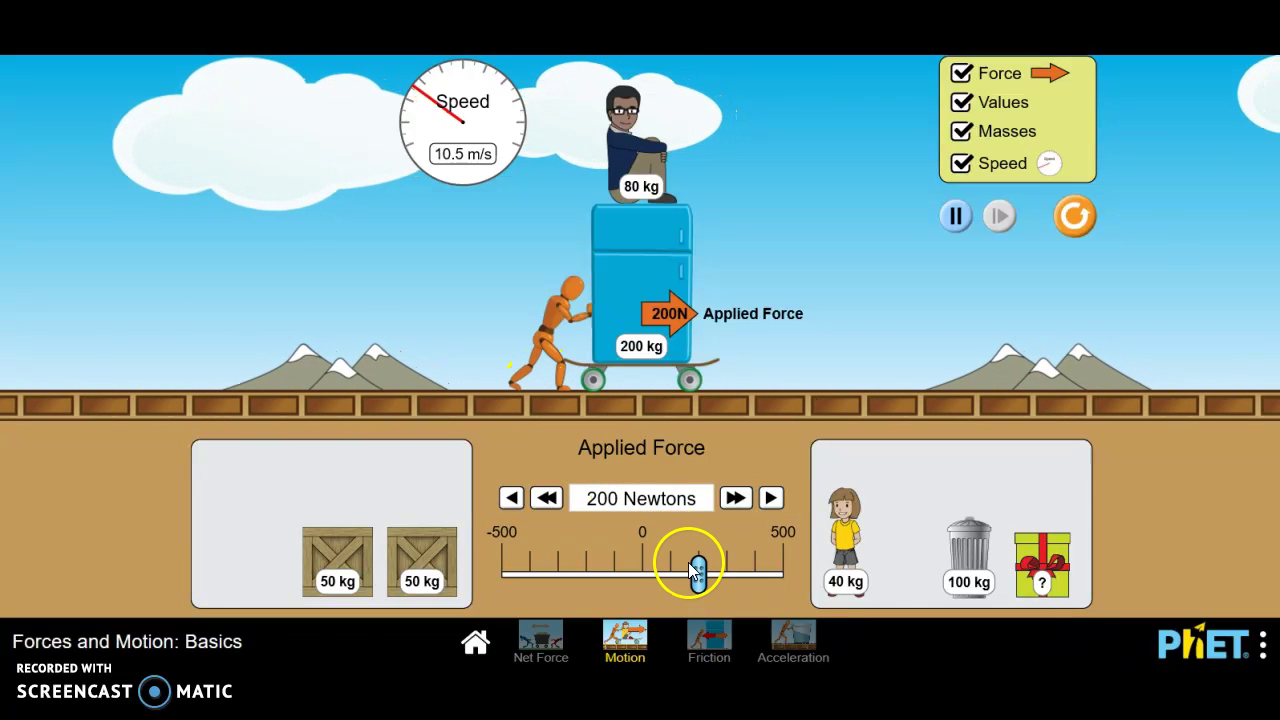
- Slow the refrigerator and man with an applied force of -200 Newtons, and pause the simulation near standstill
double_click(548, 498)
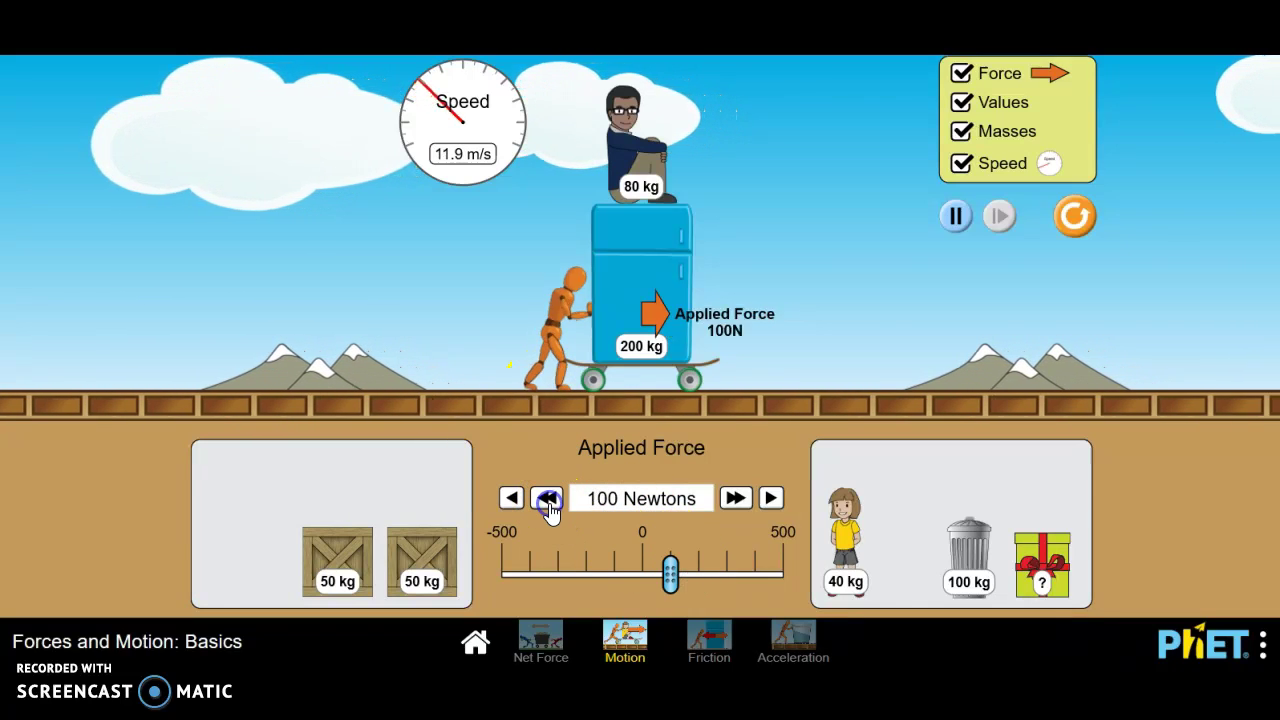
triple_click(549, 500)
double_click(550, 501)
click(550, 501)
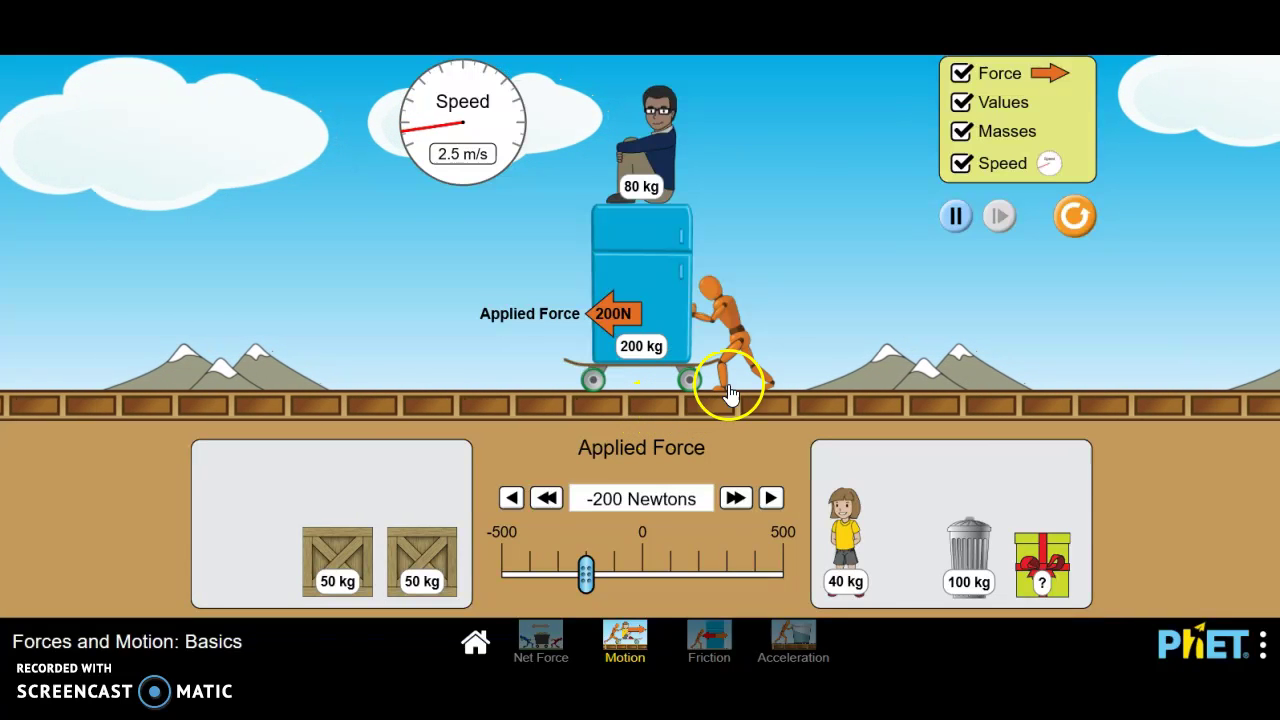
click(955, 220)
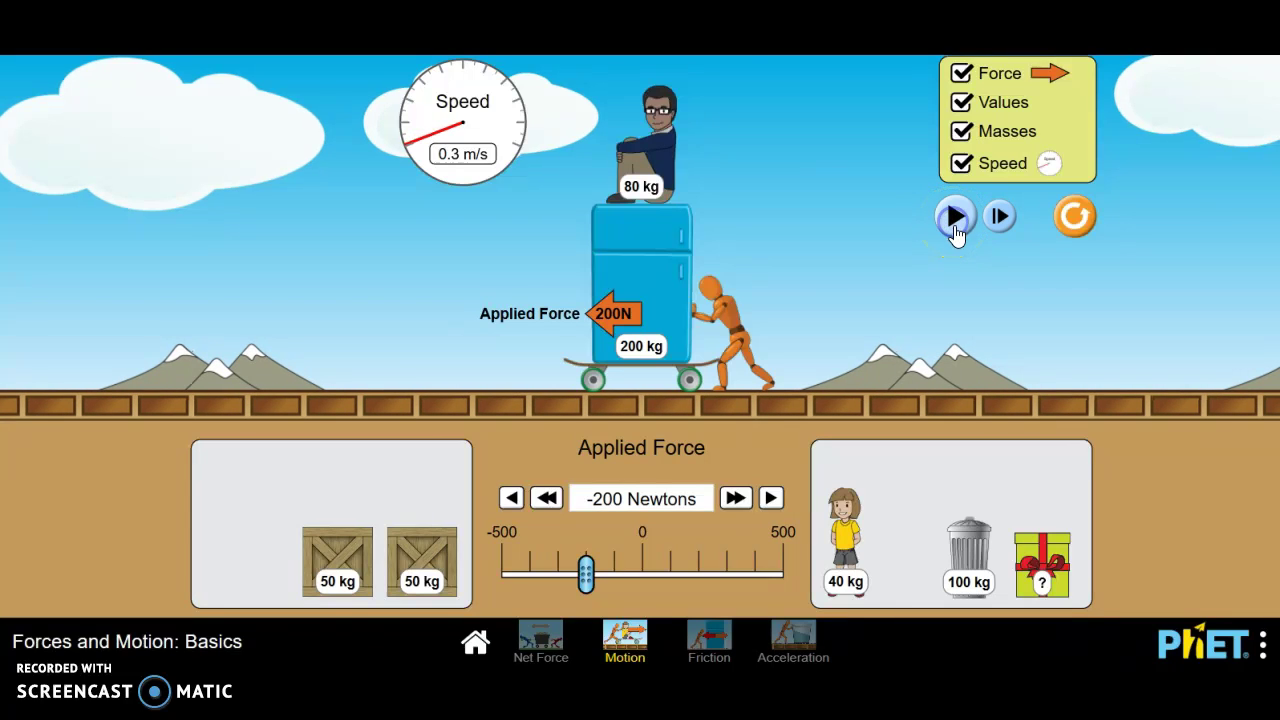
- Reset the simulation, empty the skateboard again, and enable the Values, Masses and Speed displays
click(1075, 220)
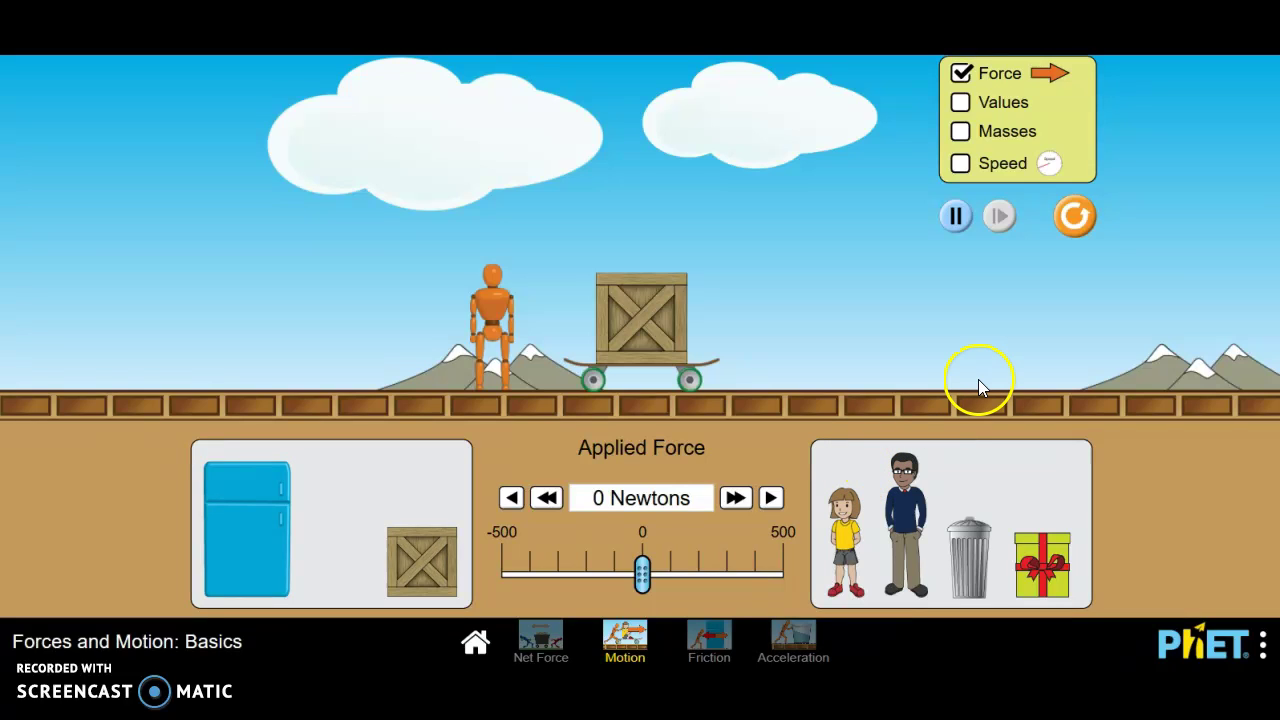
drag(671, 318, 380, 540)
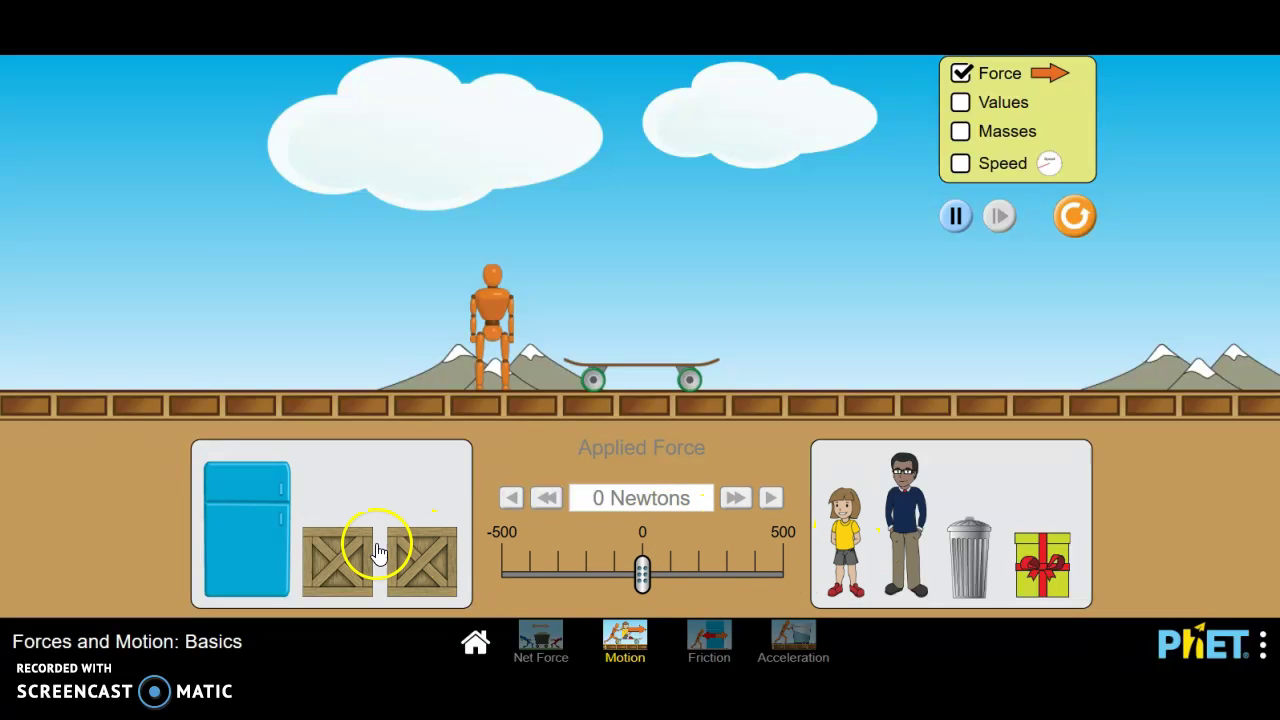
click(961, 131)
click(961, 163)
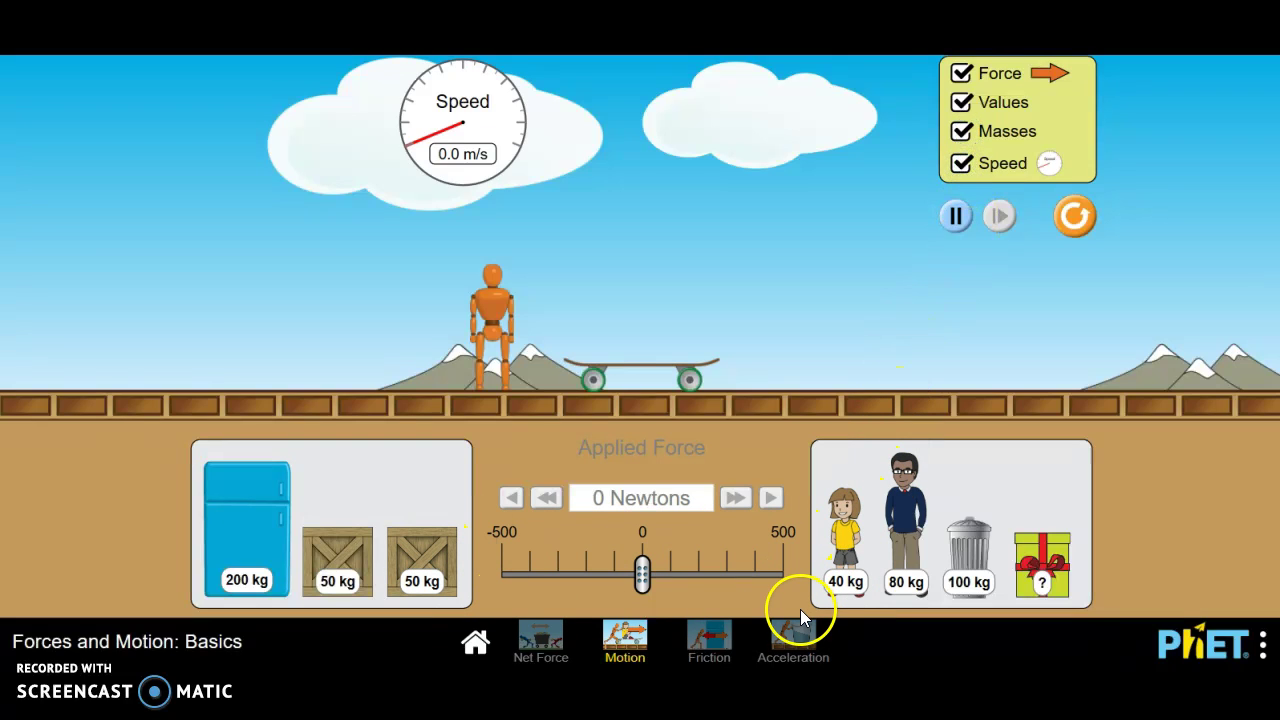
- Seat the 40 kg girl on the empty skateboard and push her in the positive direction up to maximum speed
drag(845, 563, 620, 308)
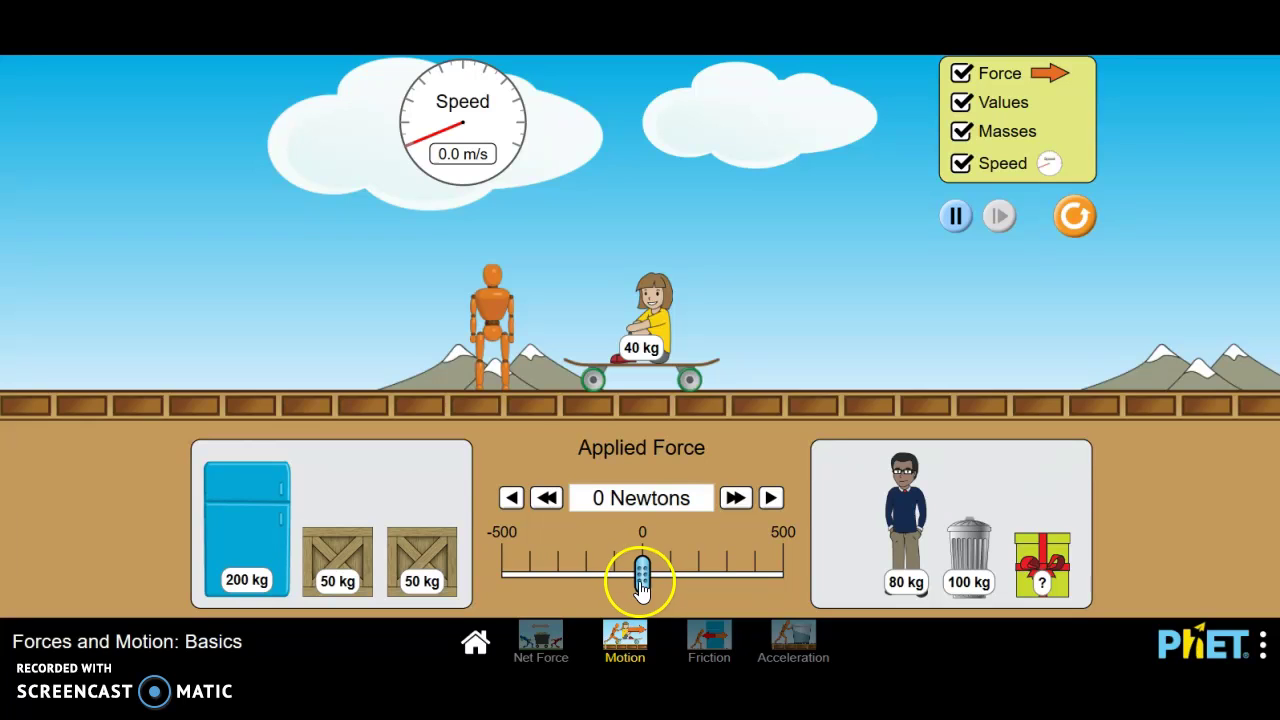
drag(642, 586, 800, 569)
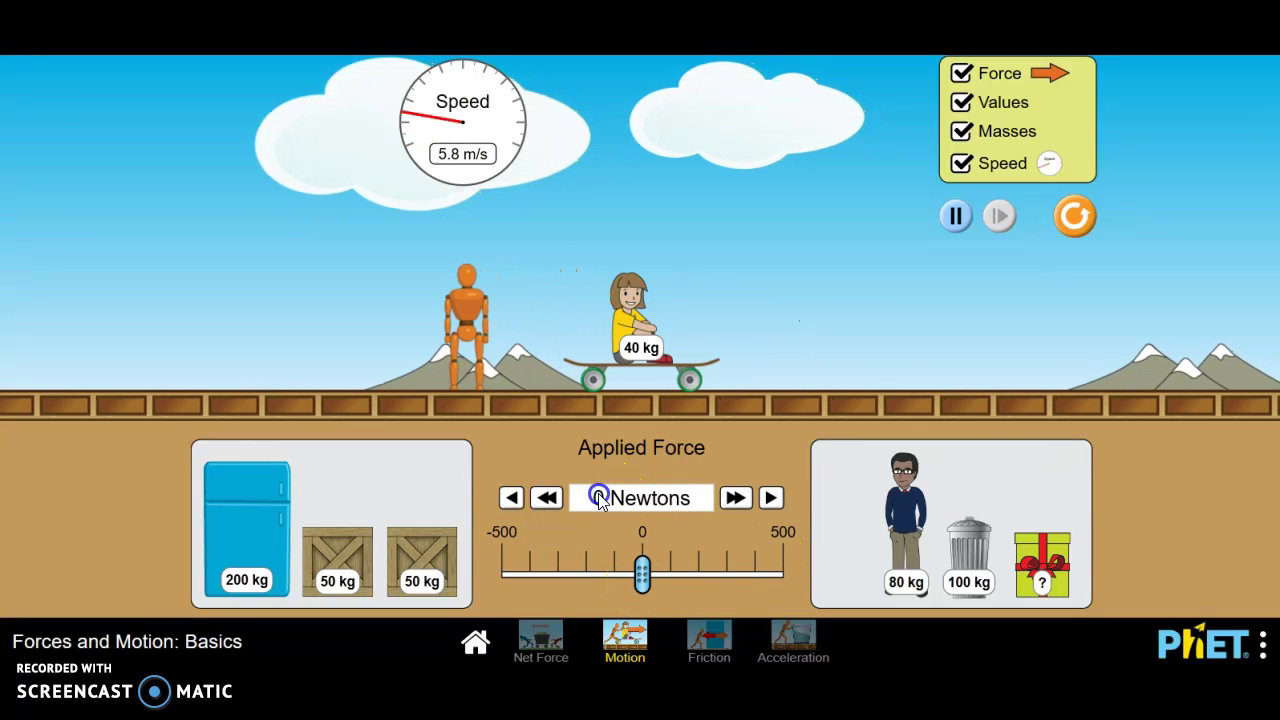
click(734, 498)
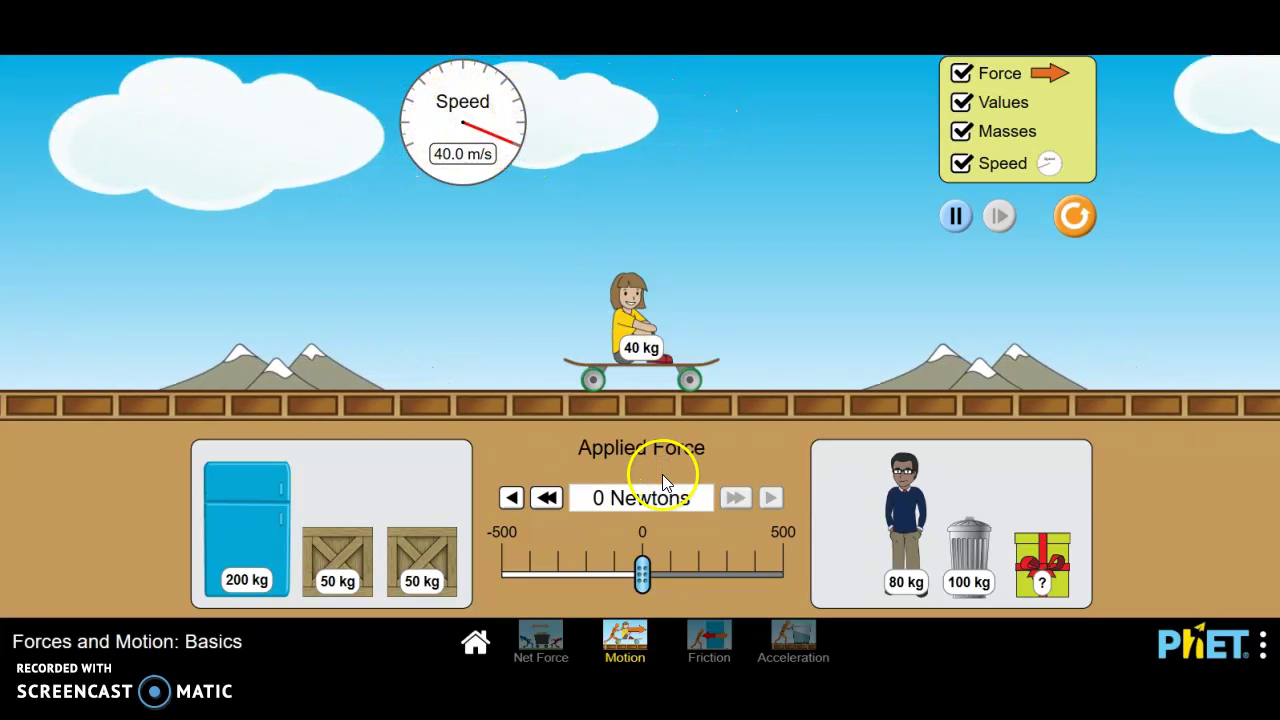
- Set the applied force on the moving girl to -500 Newtons
triple_click(547, 498)
triple_click(549, 498)
double_click(549, 498)
double_click(549, 498)
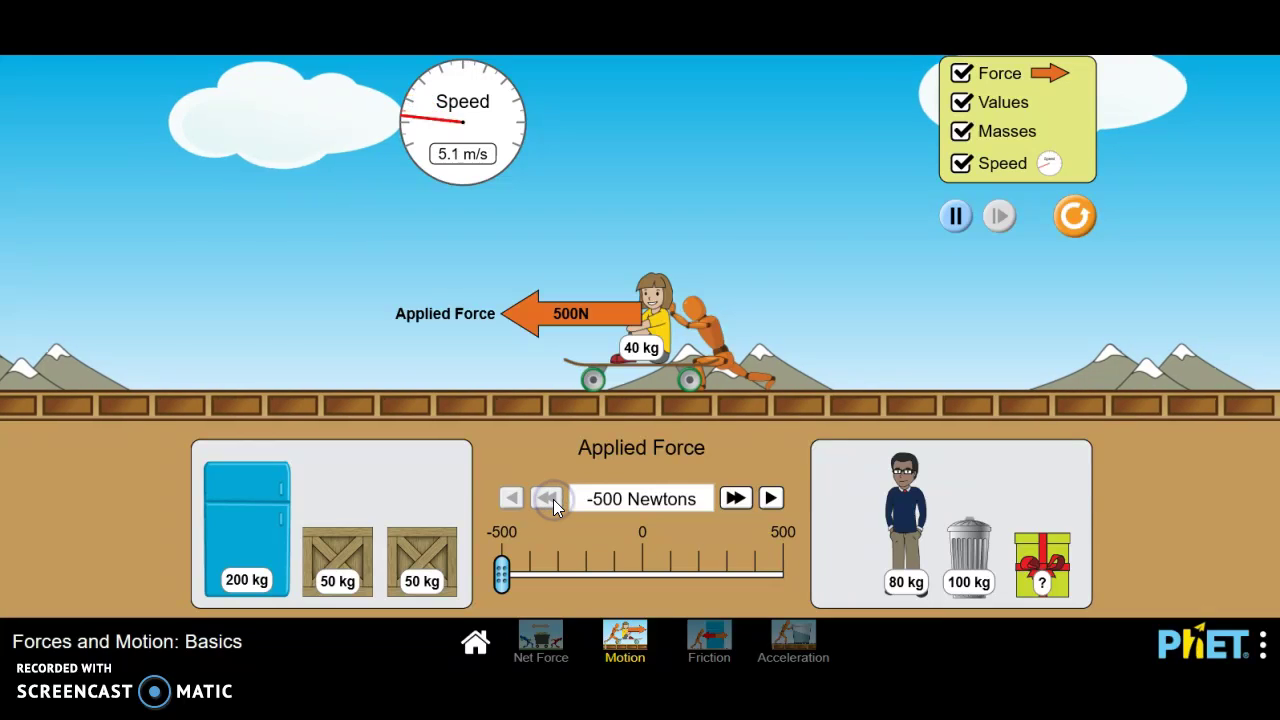
- Return the applied force to 0 Newtons and pause the simulation while the girl is moving
drag(503, 570, 643, 595)
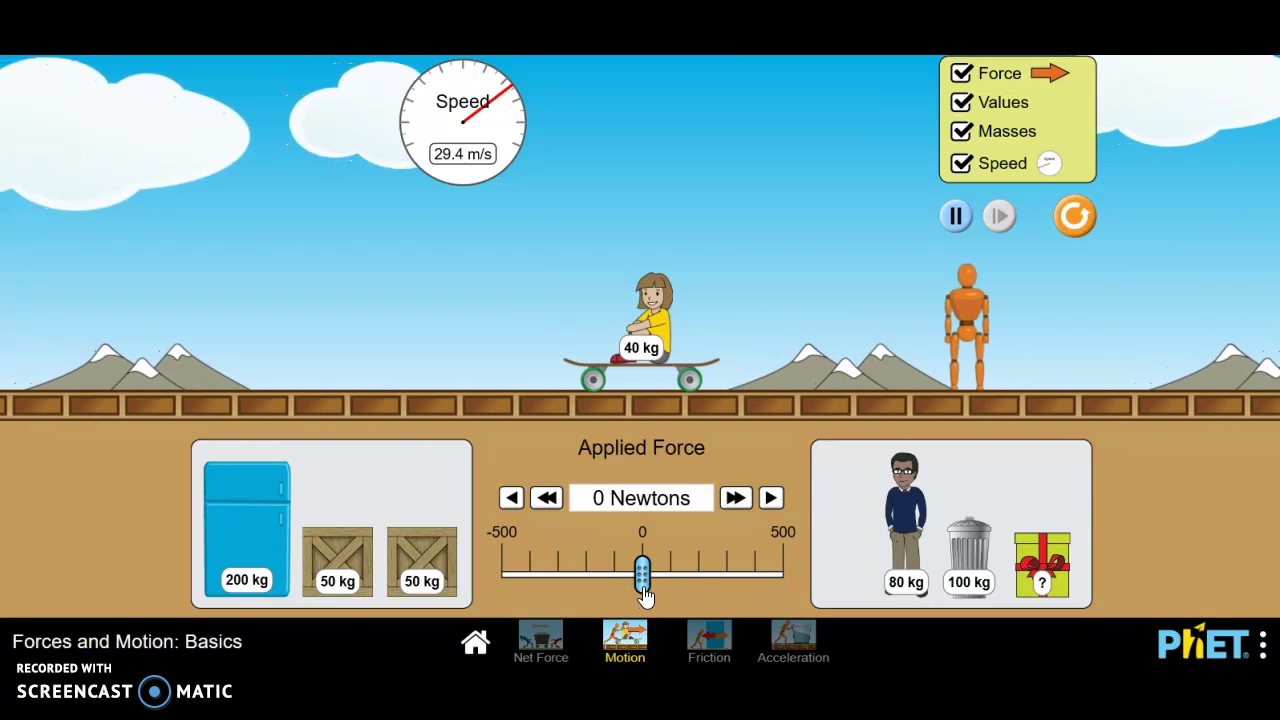
click(956, 216)
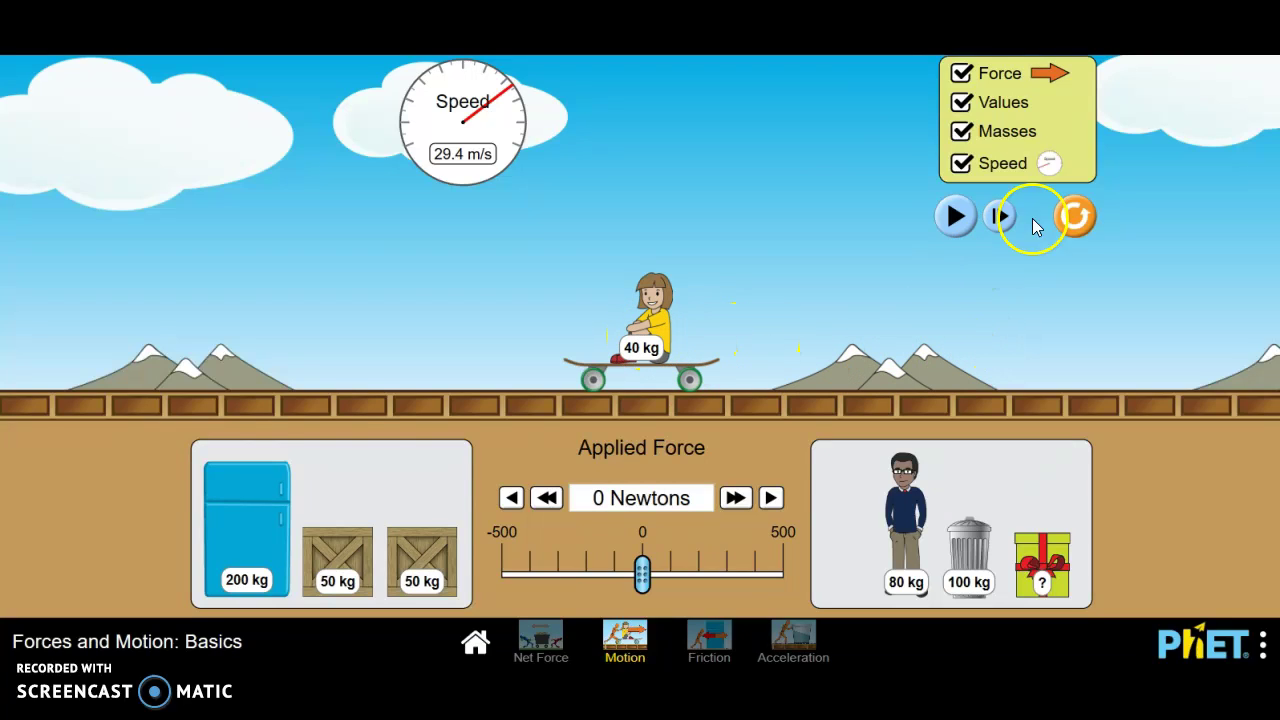
- Reset the simulation and enable the Speed, Masses and Values displays
click(1074, 216)
click(961, 163)
click(961, 131)
click(961, 102)
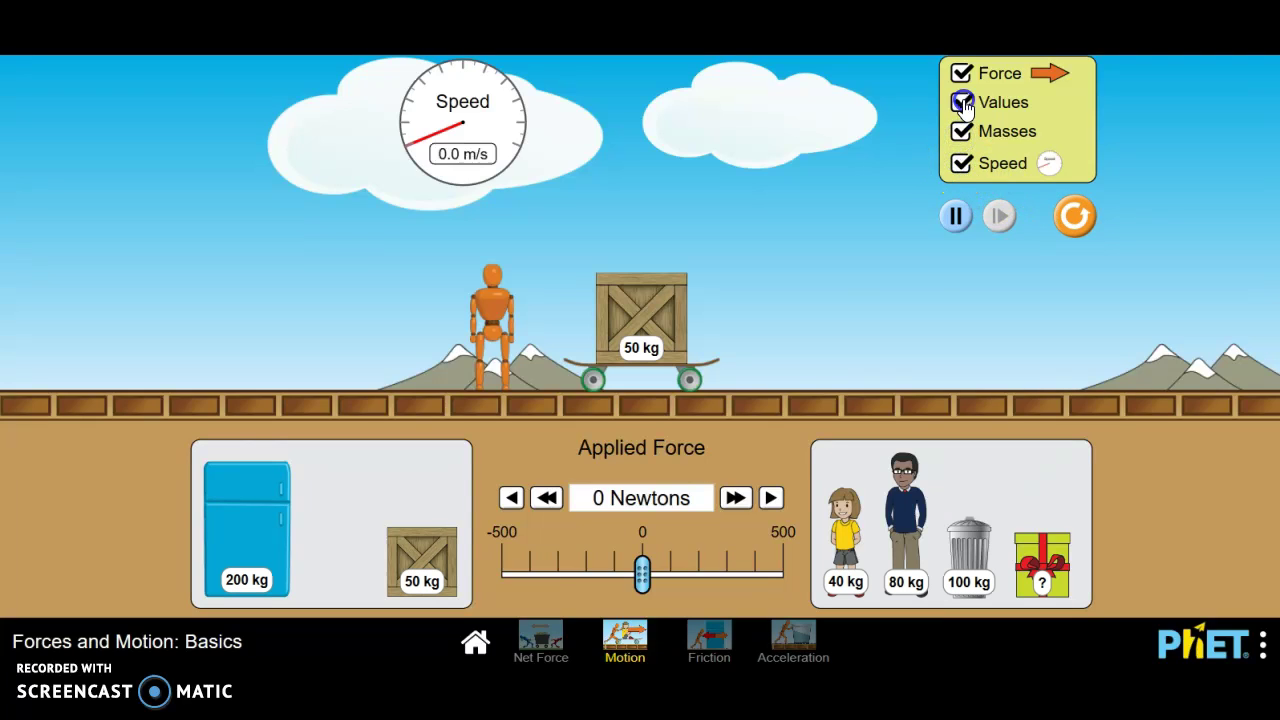
- Replace the crate with the 200 kg refrigerator, stacking the 80 kg man and the 100 kg trash can on top
mouse_move(660, 308)
mouse_down()
mouse_move(660, 297)
mouse_move(409, 514)
mouse_move(314, 526)
mouse_move(654, 303)
mouse_up()
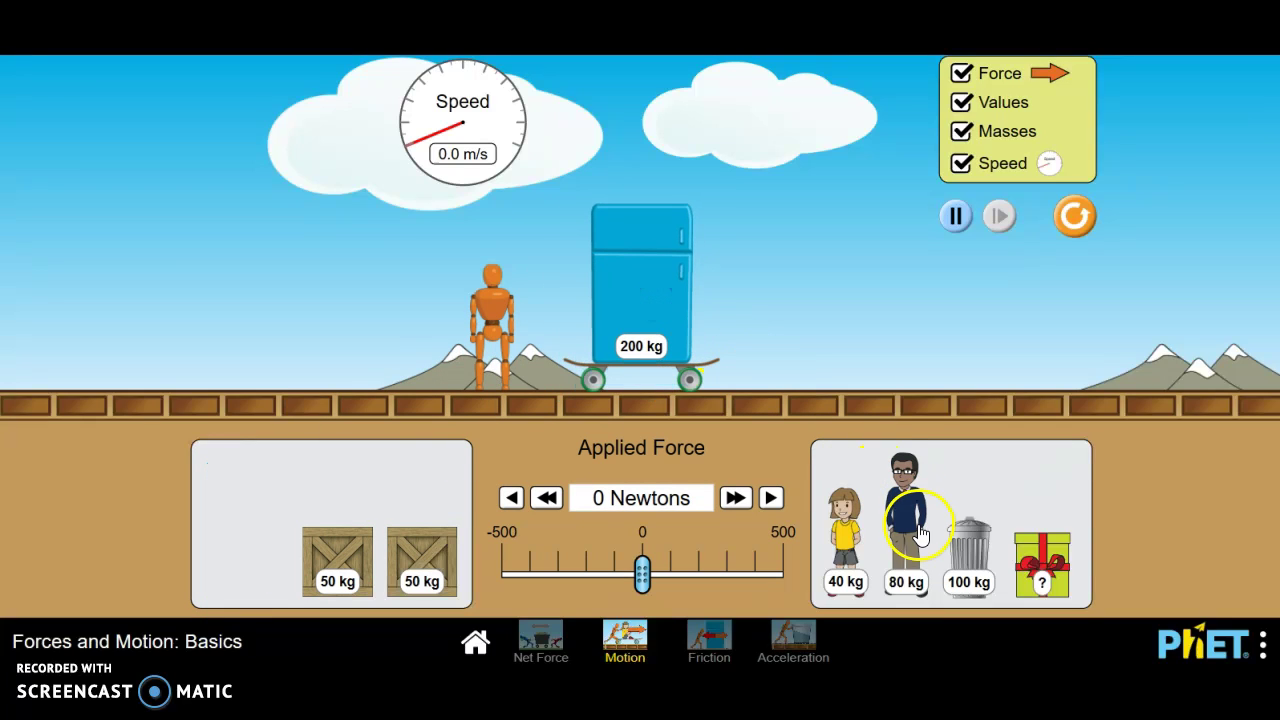
drag(914, 560, 668, 180)
drag(966, 540, 630, 62)
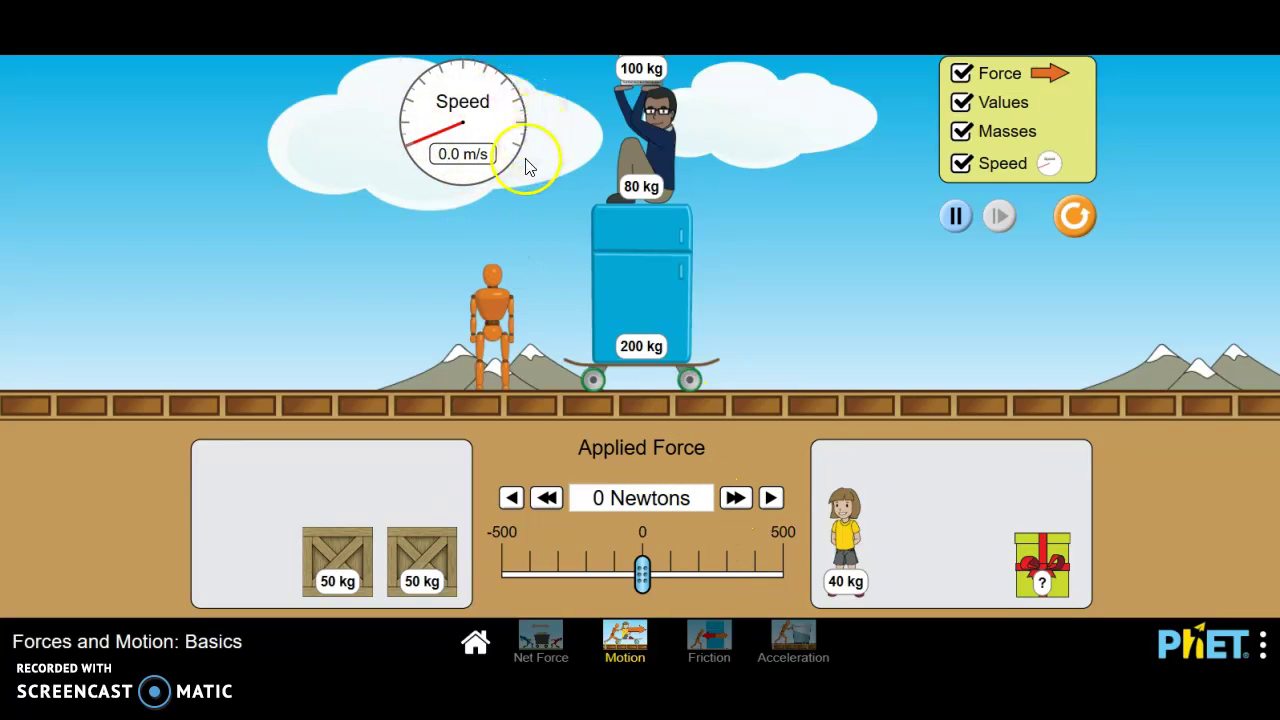
- Push the refrigerator stack in the positive direction up to maximum speed and pause the simulation
click(736, 501)
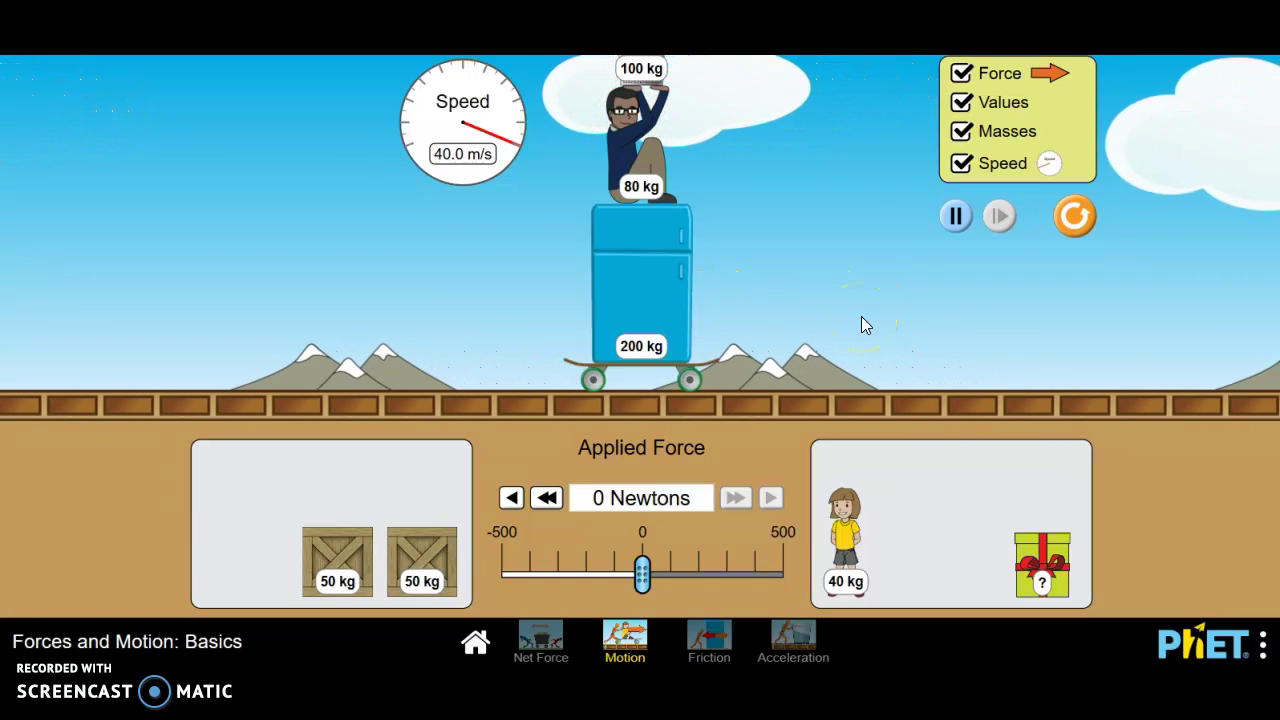
click(910, 285)
click(956, 216)
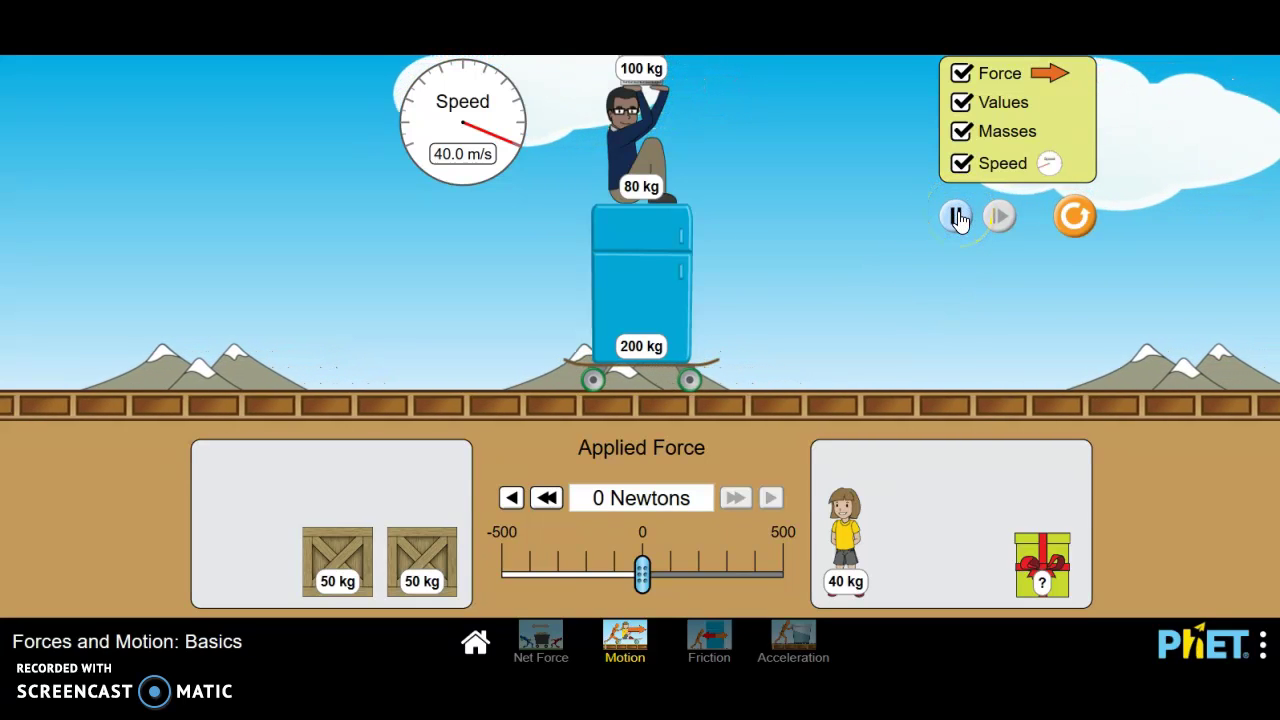
click(956, 216)
click(956, 248)
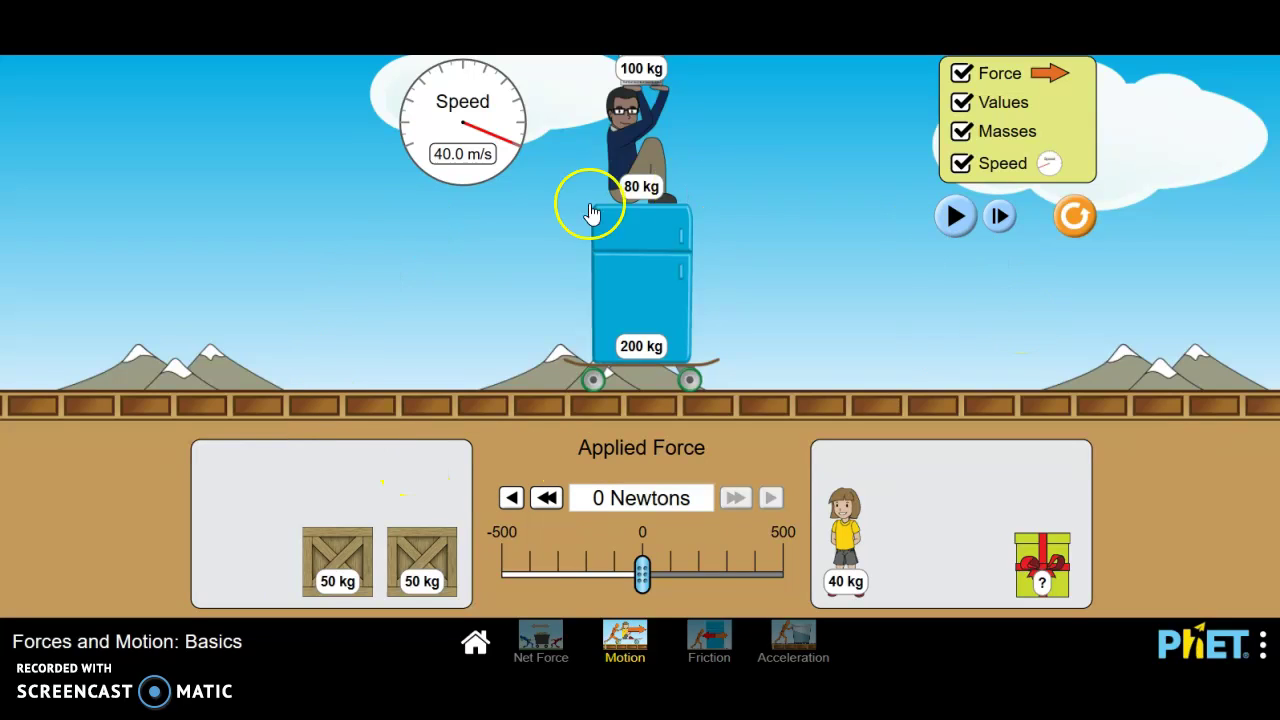
right_click(553, 518)
click(941, 358)
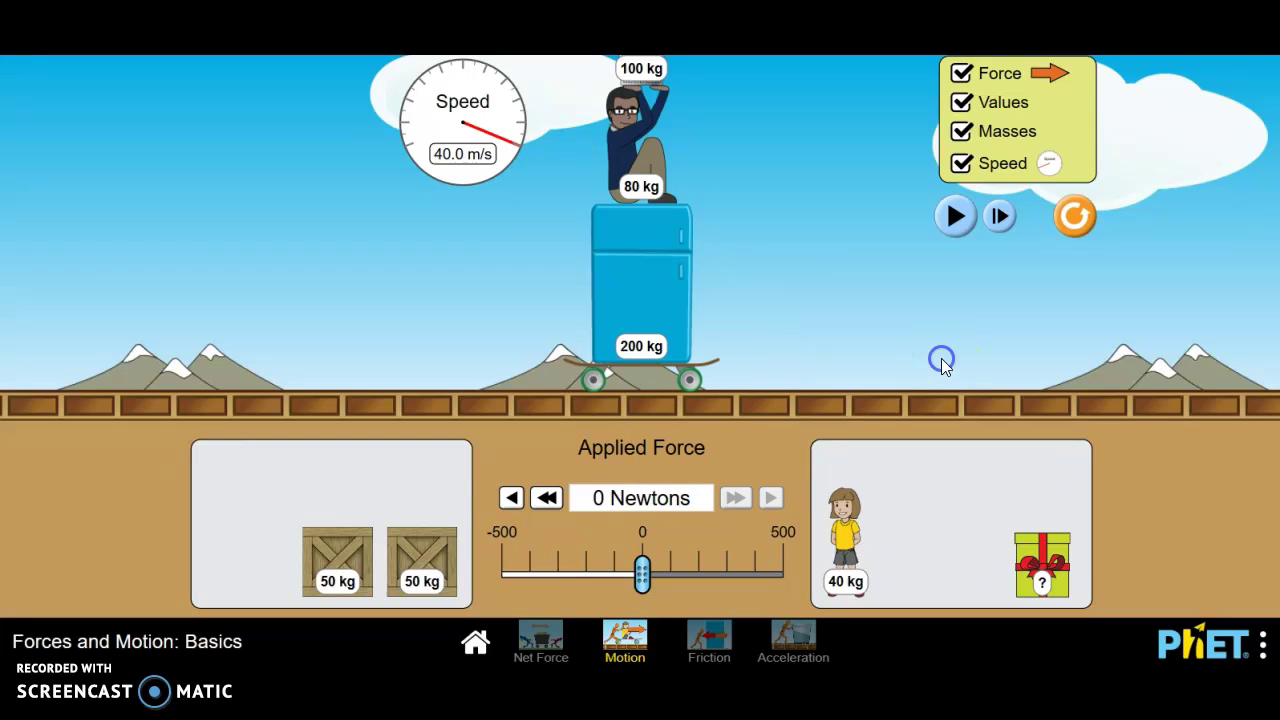
- Reset the simulation and enable the Speed and Masses displays
click(1075, 217)
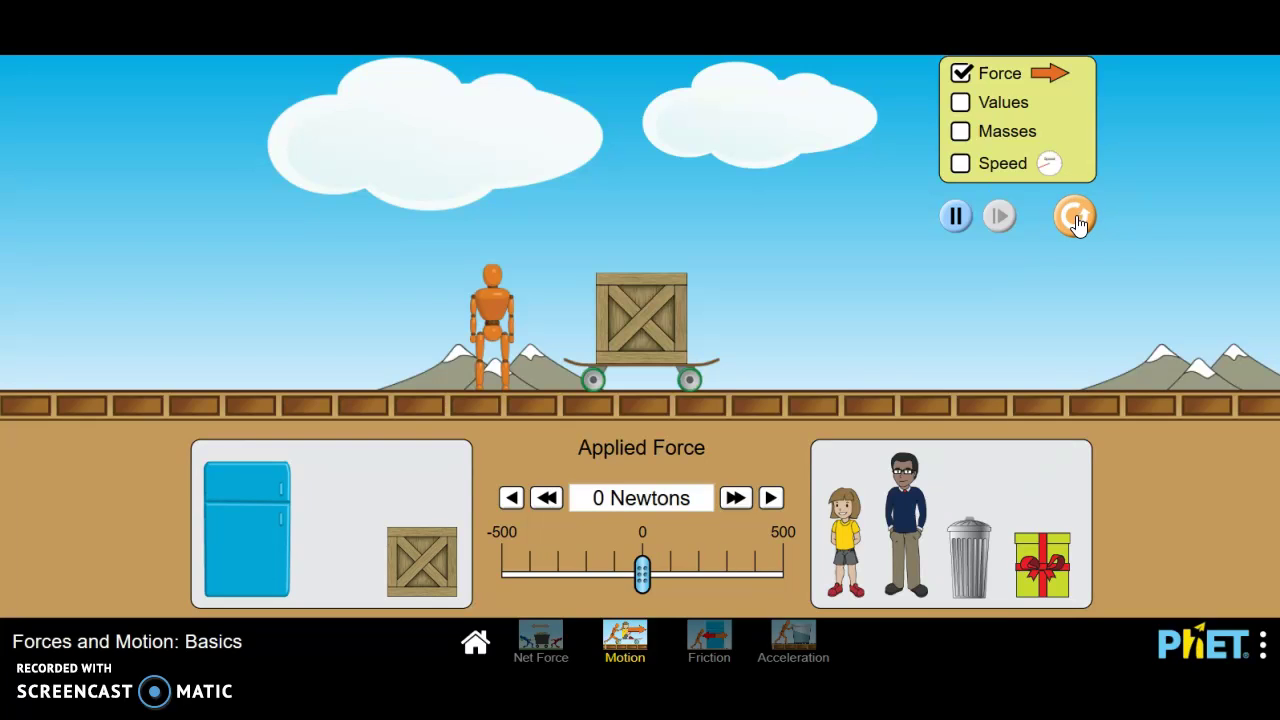
click(962, 165)
click(962, 130)
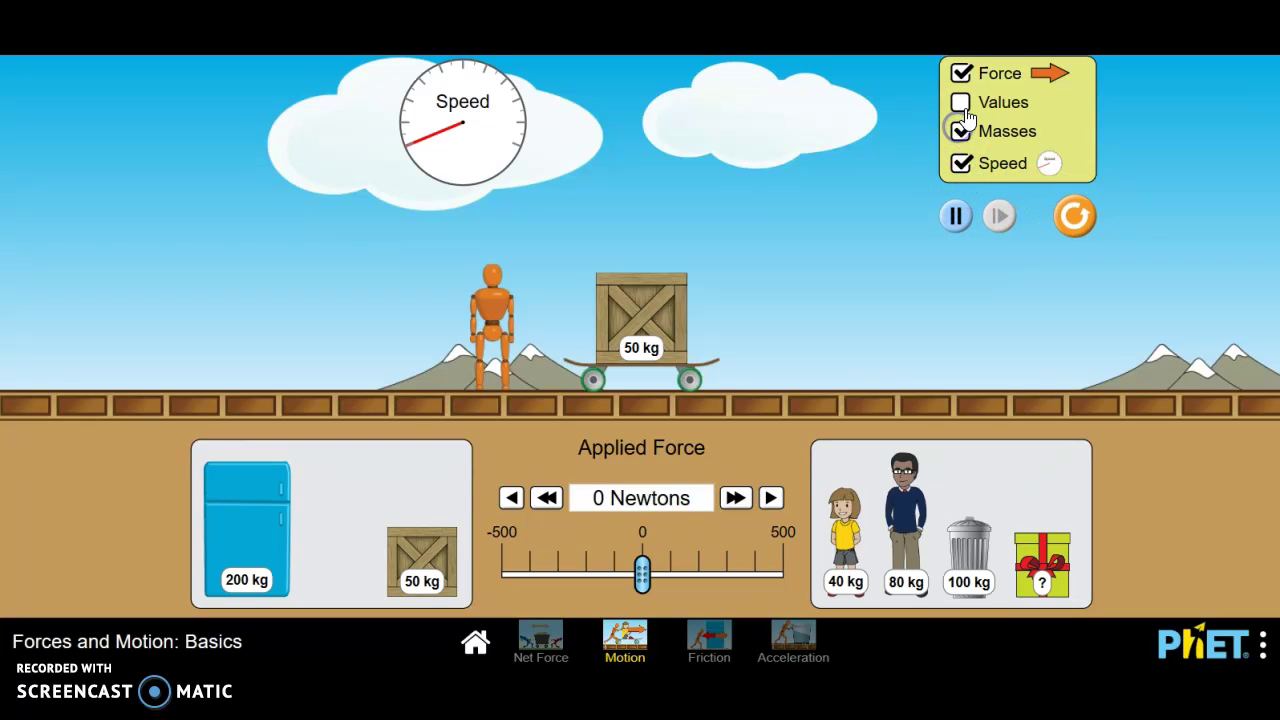